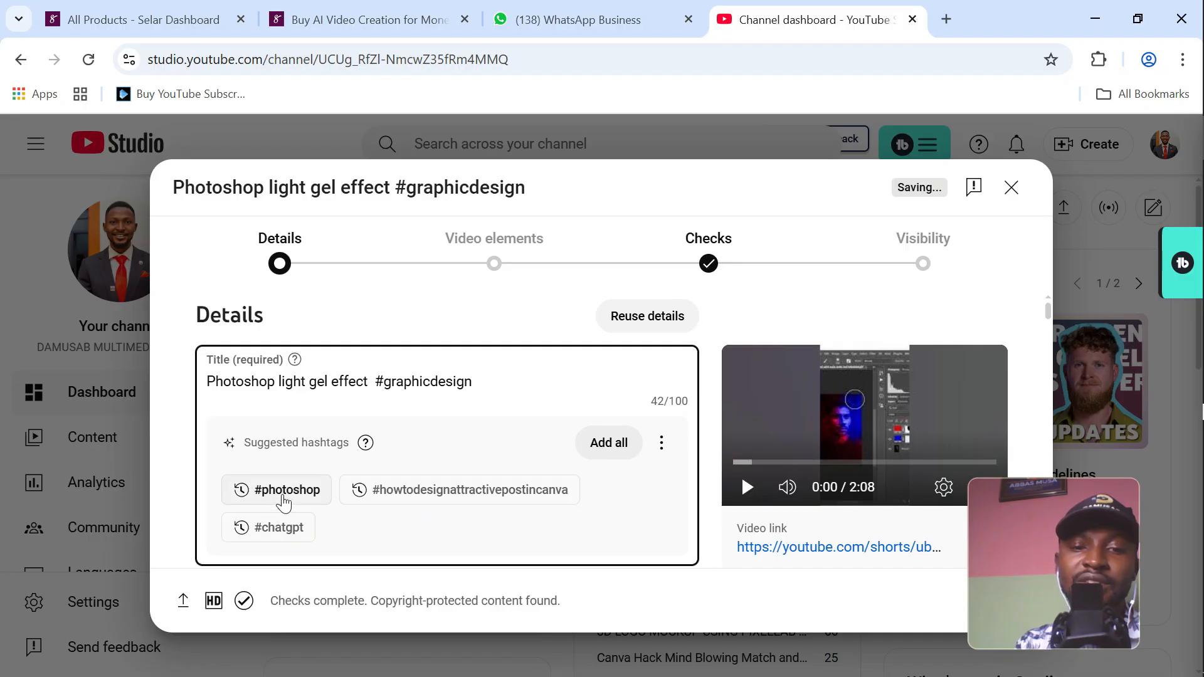
- Add the suggested hashtag #photoshop to the video title and activate the empty description field
left_click(283, 496)
scroll(483, 401, "down", 4)
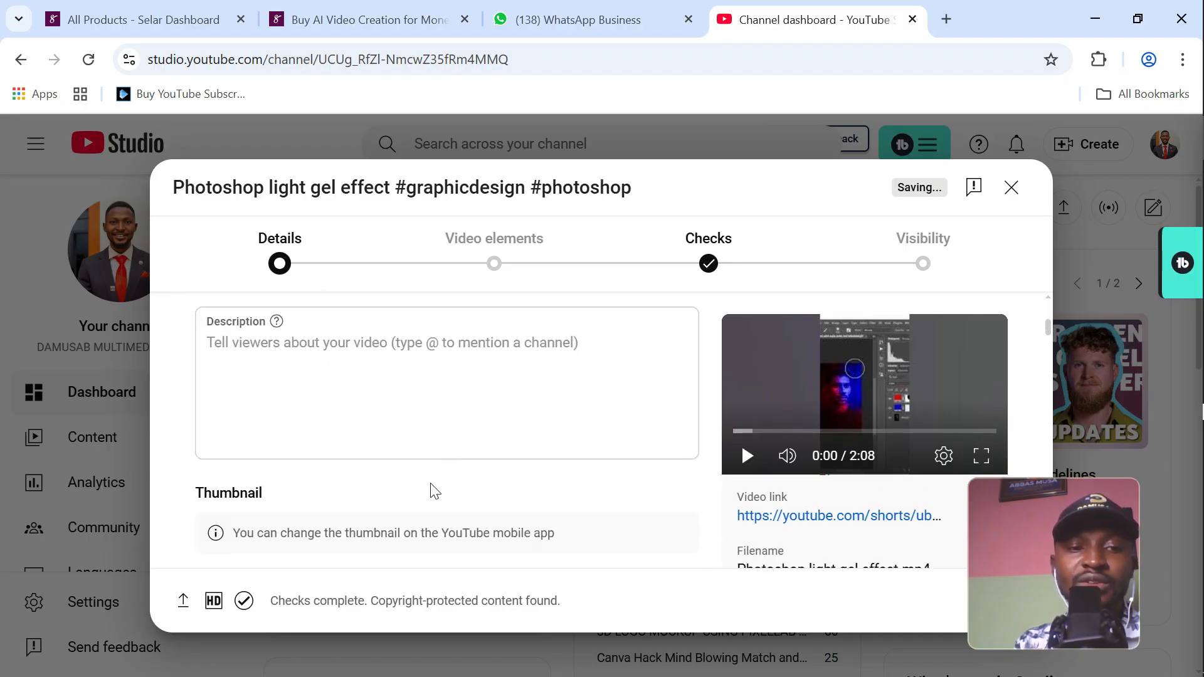
left_click(374, 385)
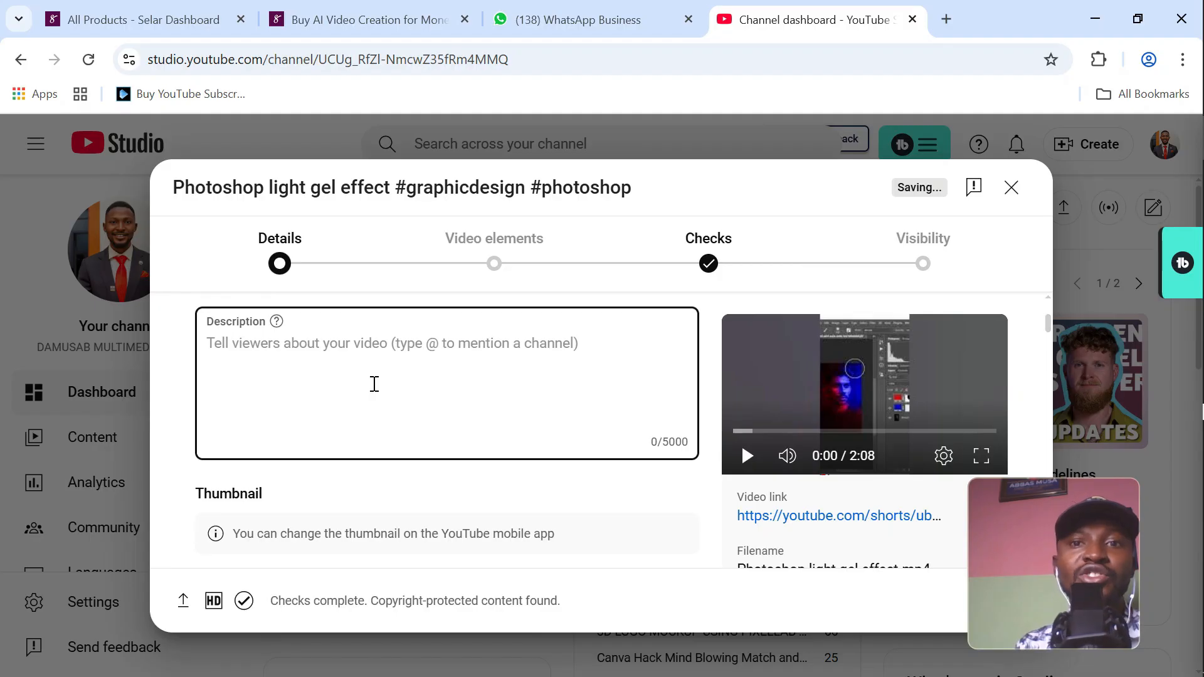
- Open a new browser tab, and copy the words "Photoshop light gel effect" from the video title in YouTube Studio
left_click(946, 19)
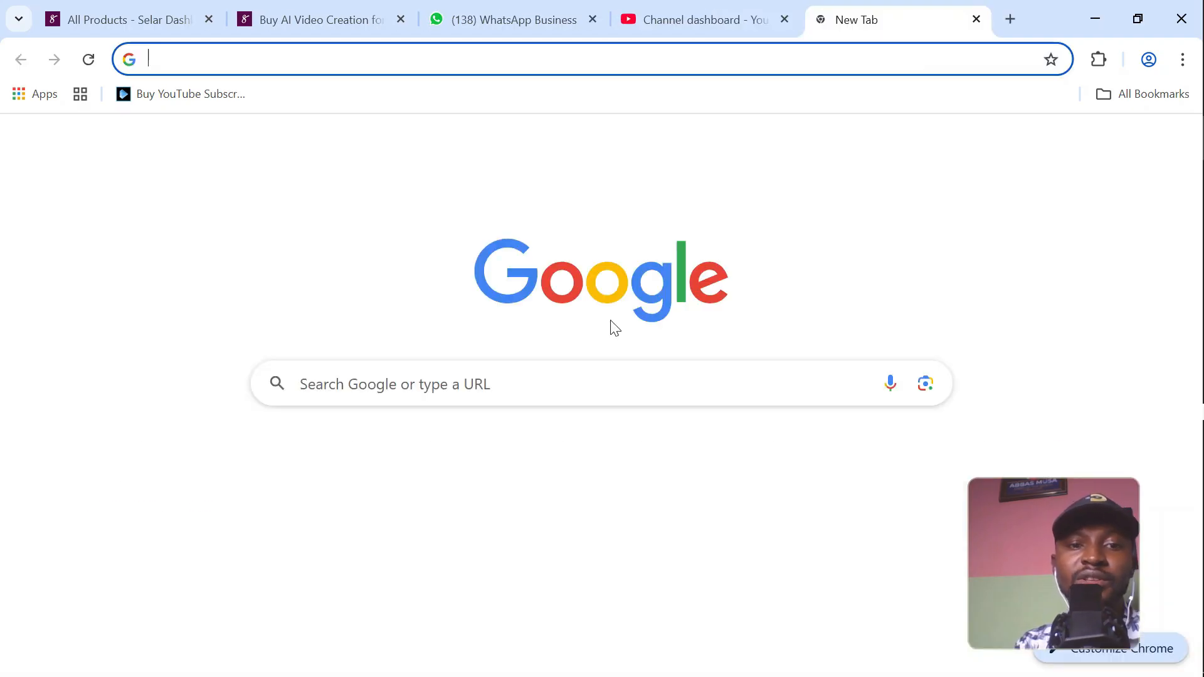
left_click(667, 19)
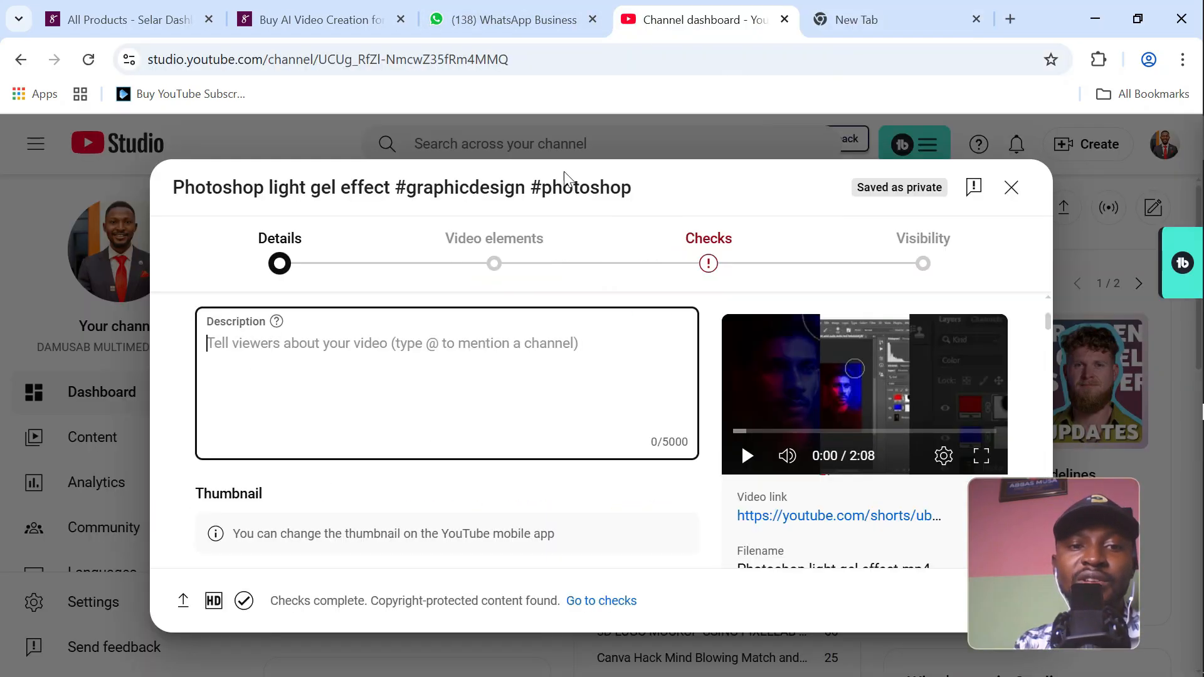
scroll(439, 351, "up", 3)
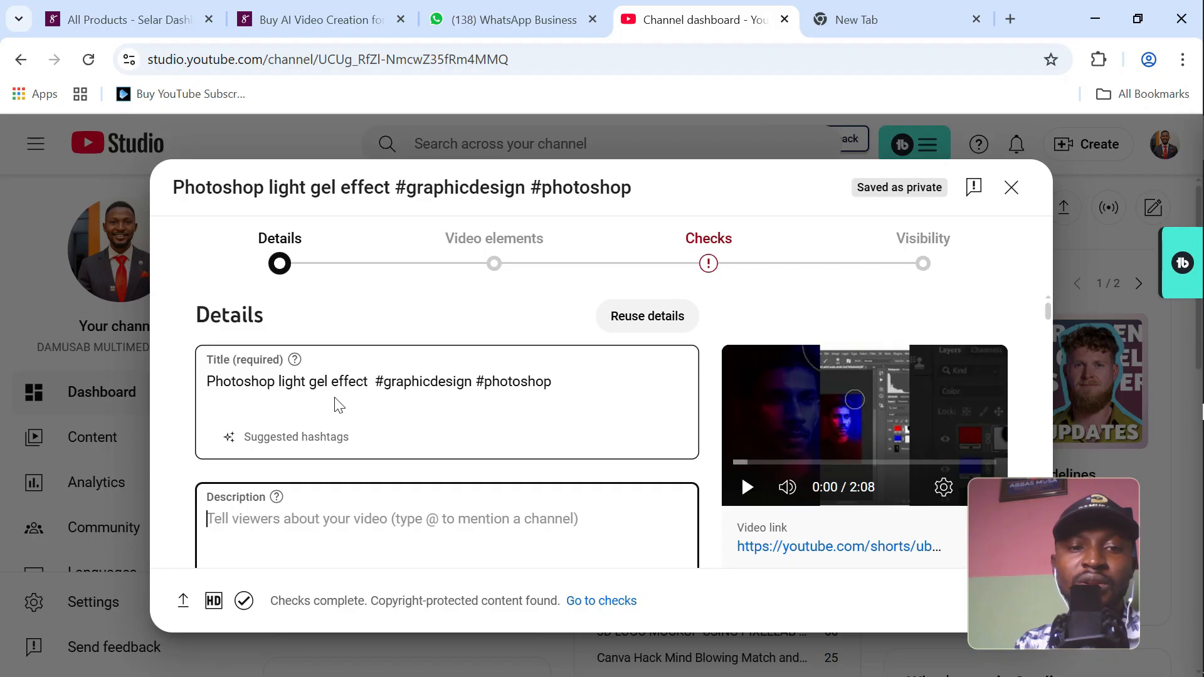
left_click_drag(372, 383, 207, 390)
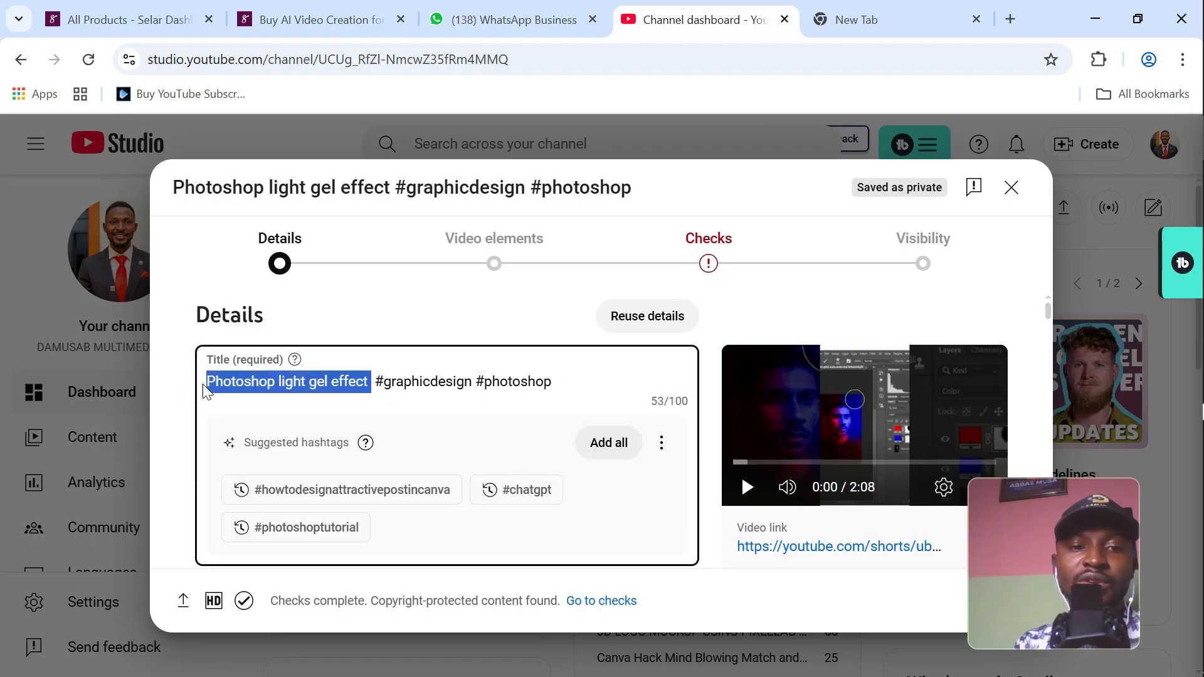
right_click(251, 384)
left_click(295, 307)
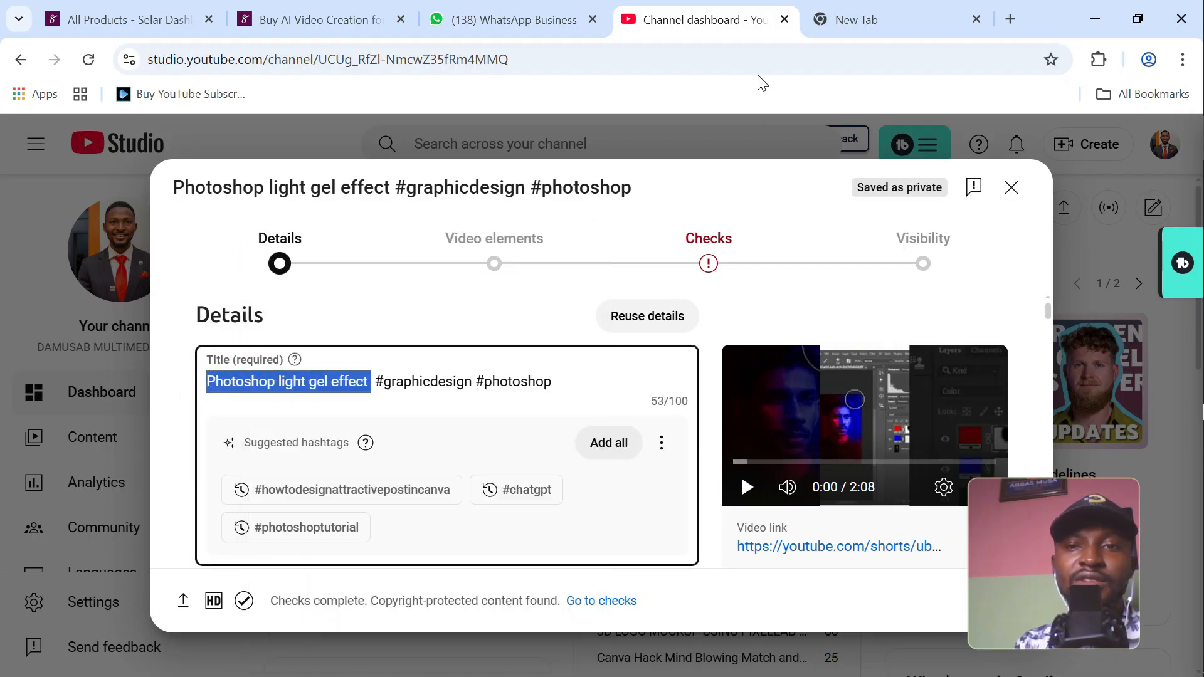
- Switch to ChatGPT in the new browser tab and paste the copied video title into the prompt
left_click(863, 28)
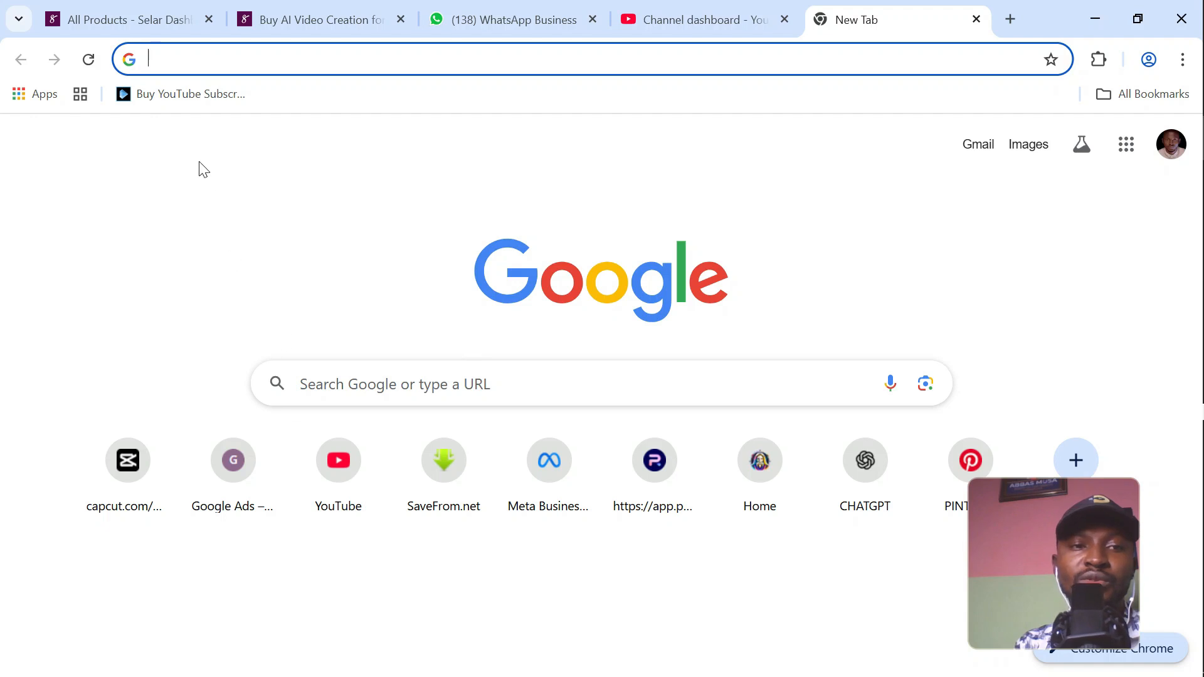
left_click(866, 461)
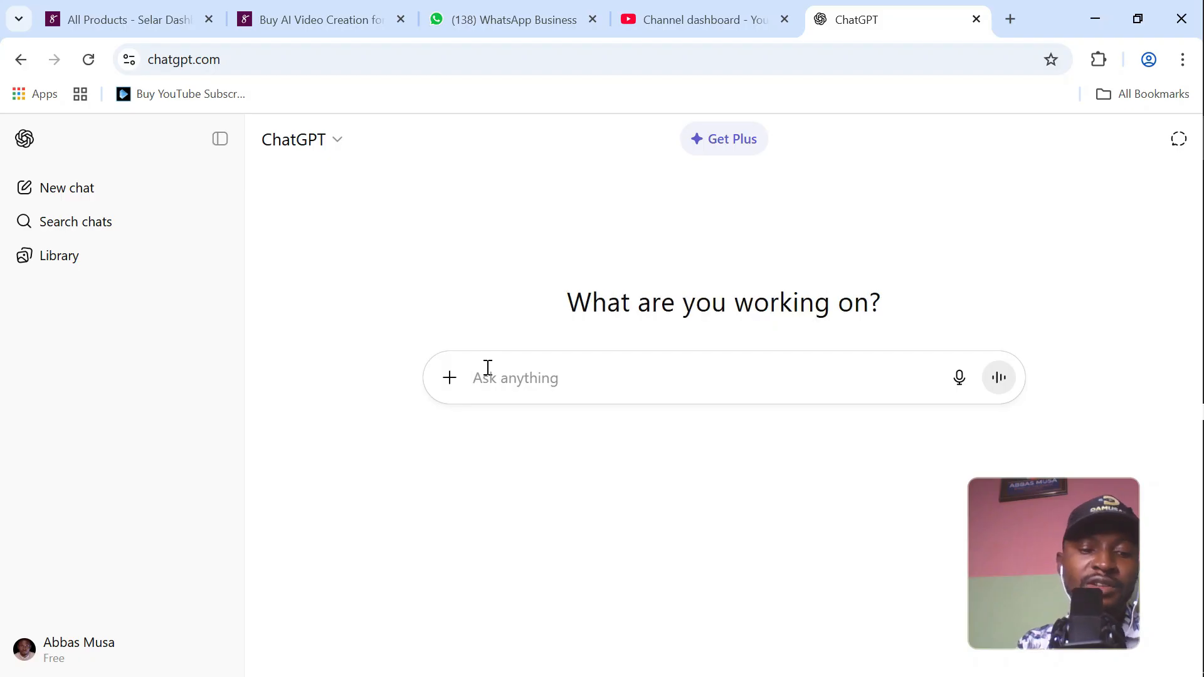
key("ctrl+v")
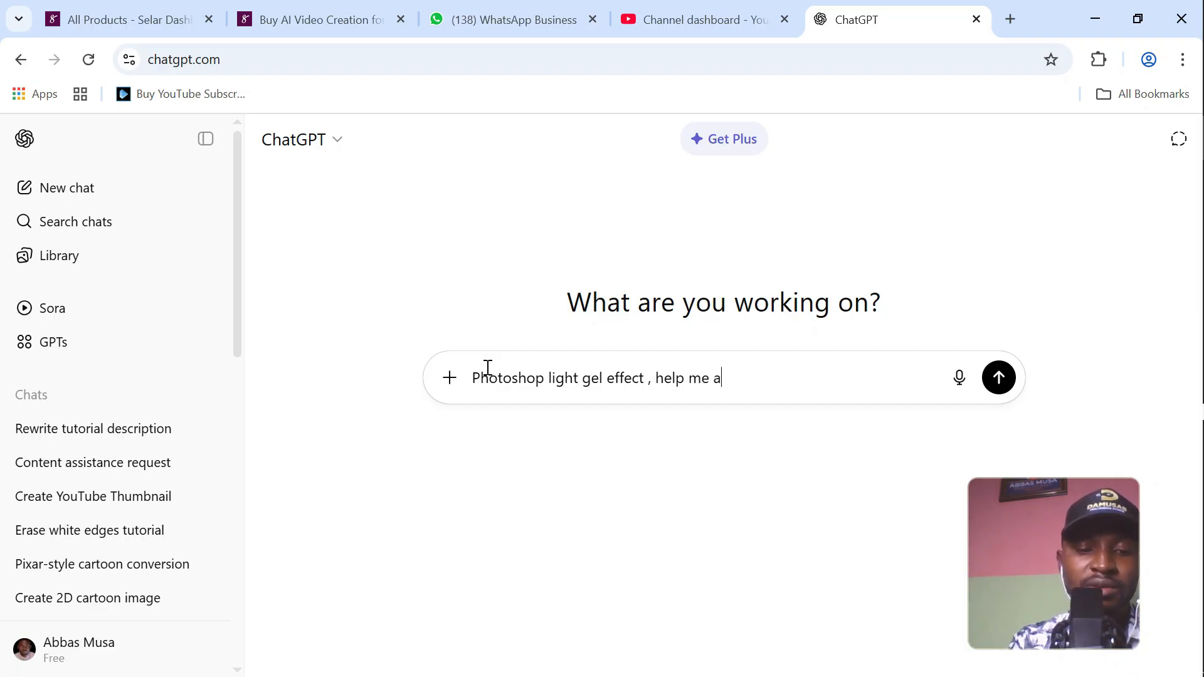
- Extend the prompt with ", help me write a SEO description for youtube video with this title" and send it
type(", help me write")
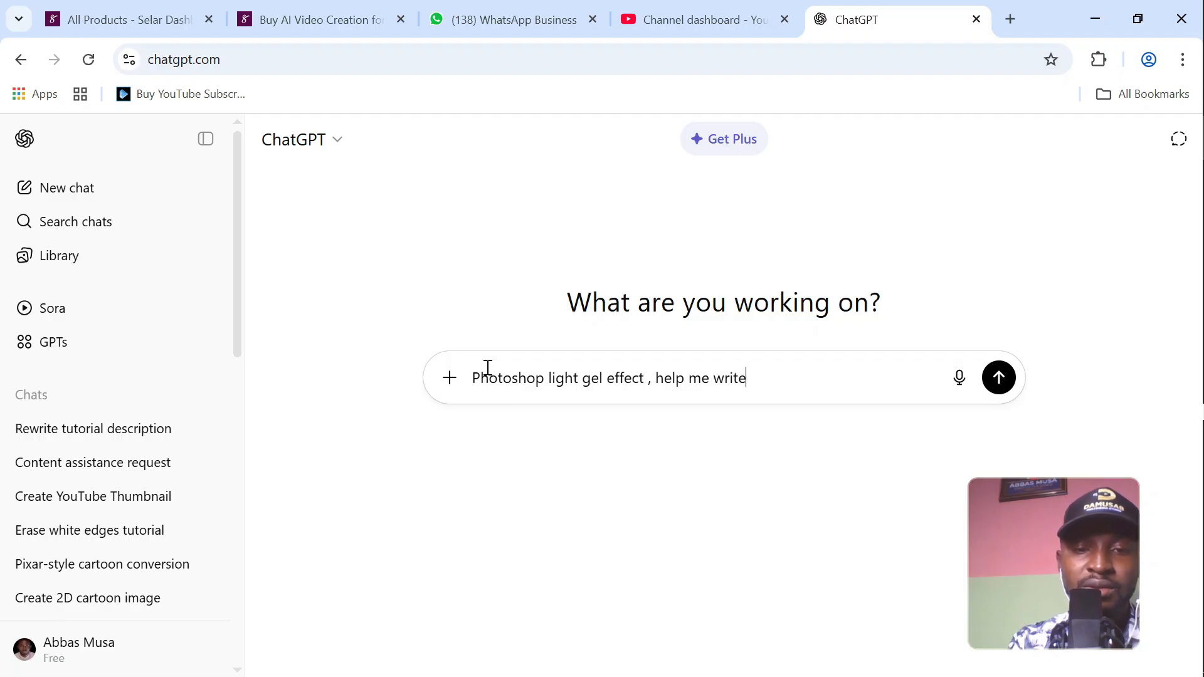
type(" a")
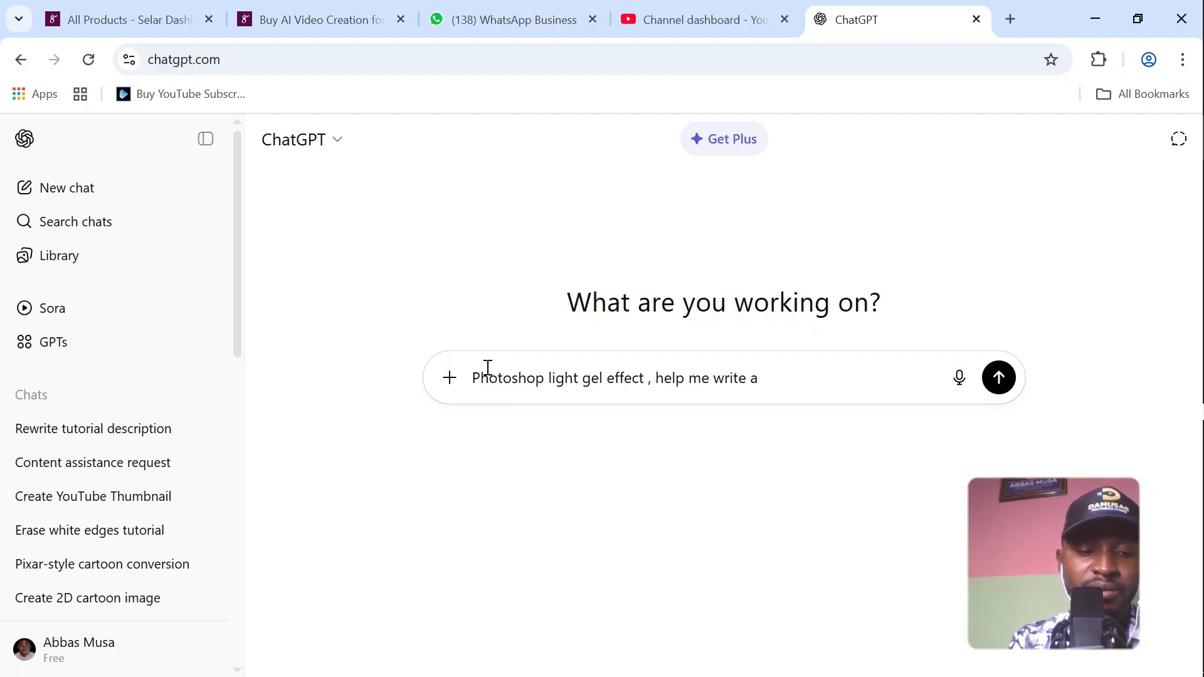
type(" se")
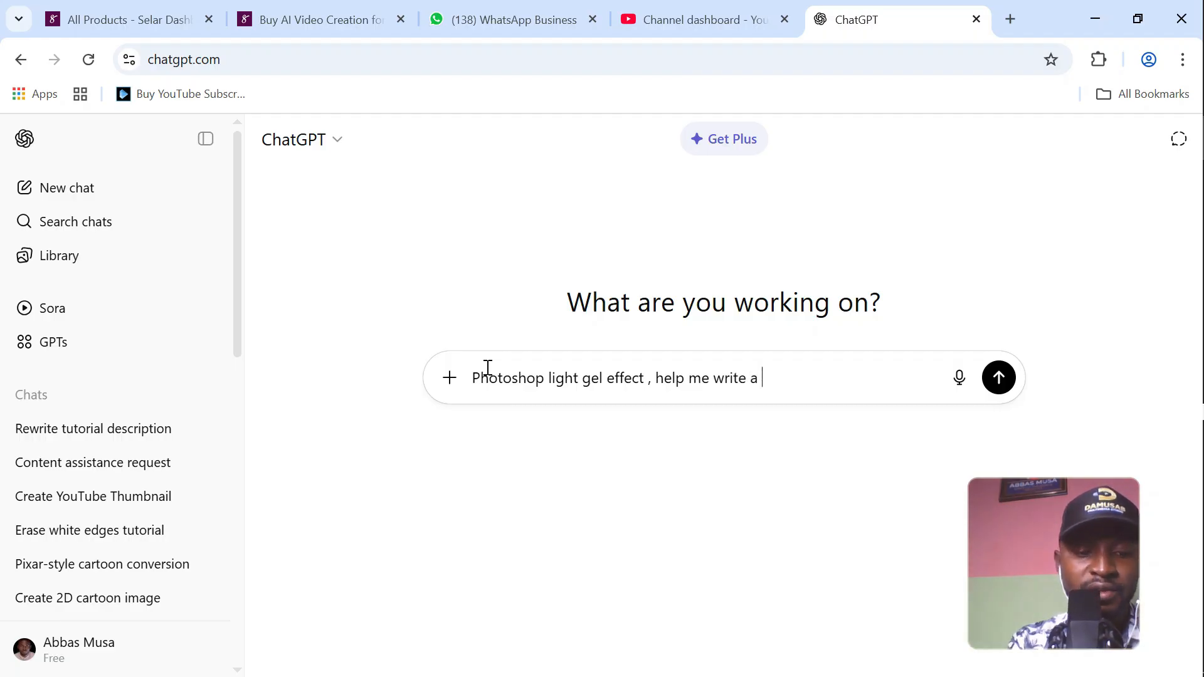
type("SEO")
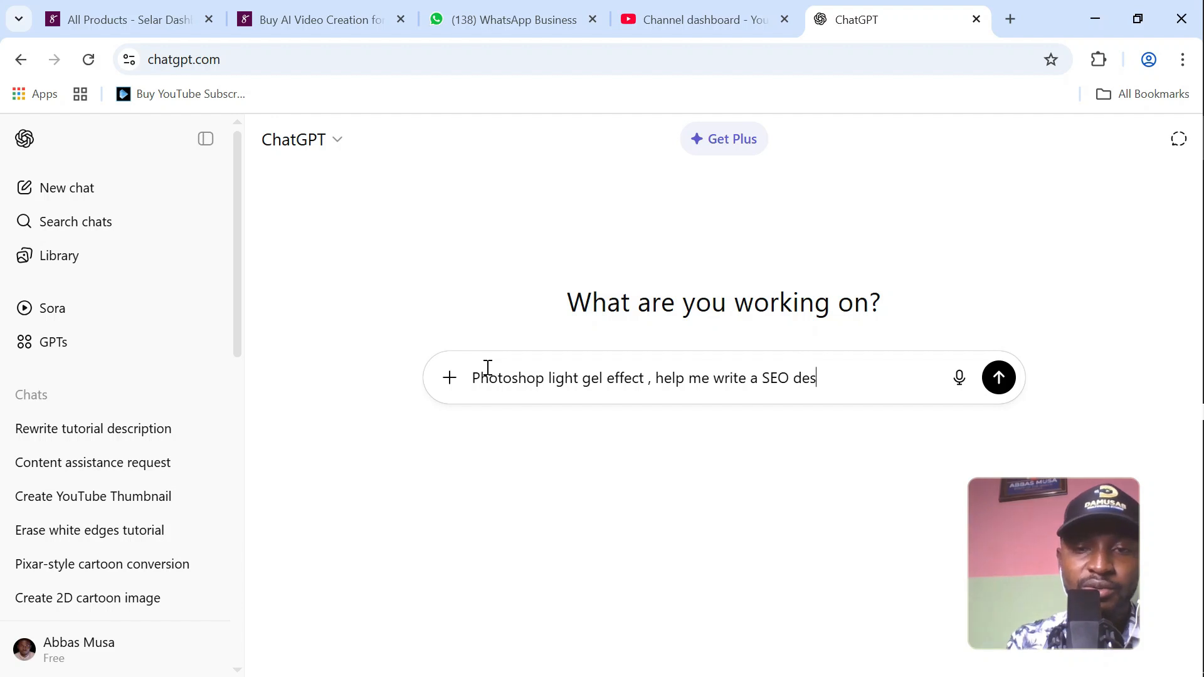
type("descr")
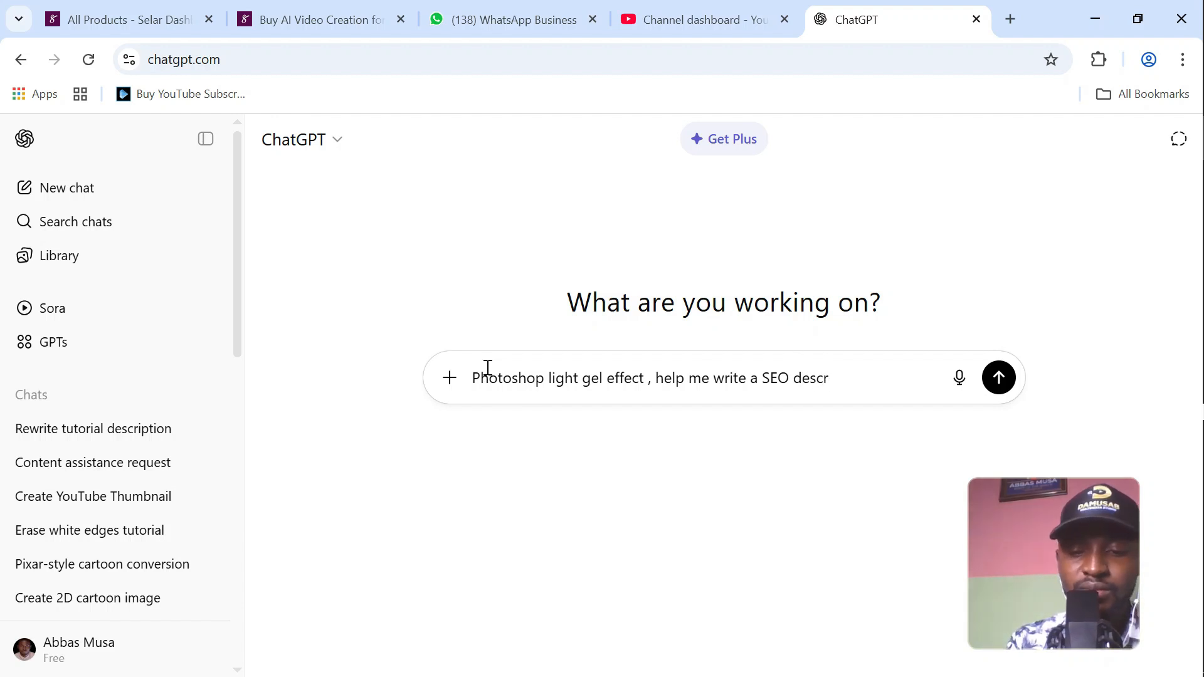
type("iptio")
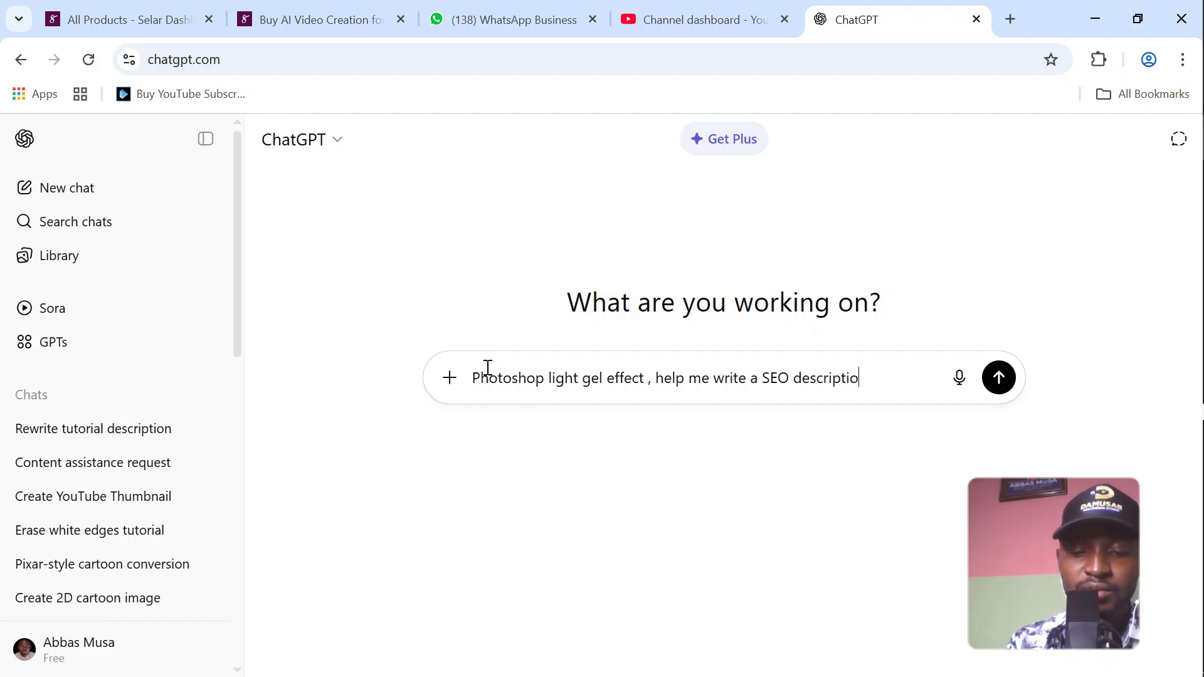
type("n for you")
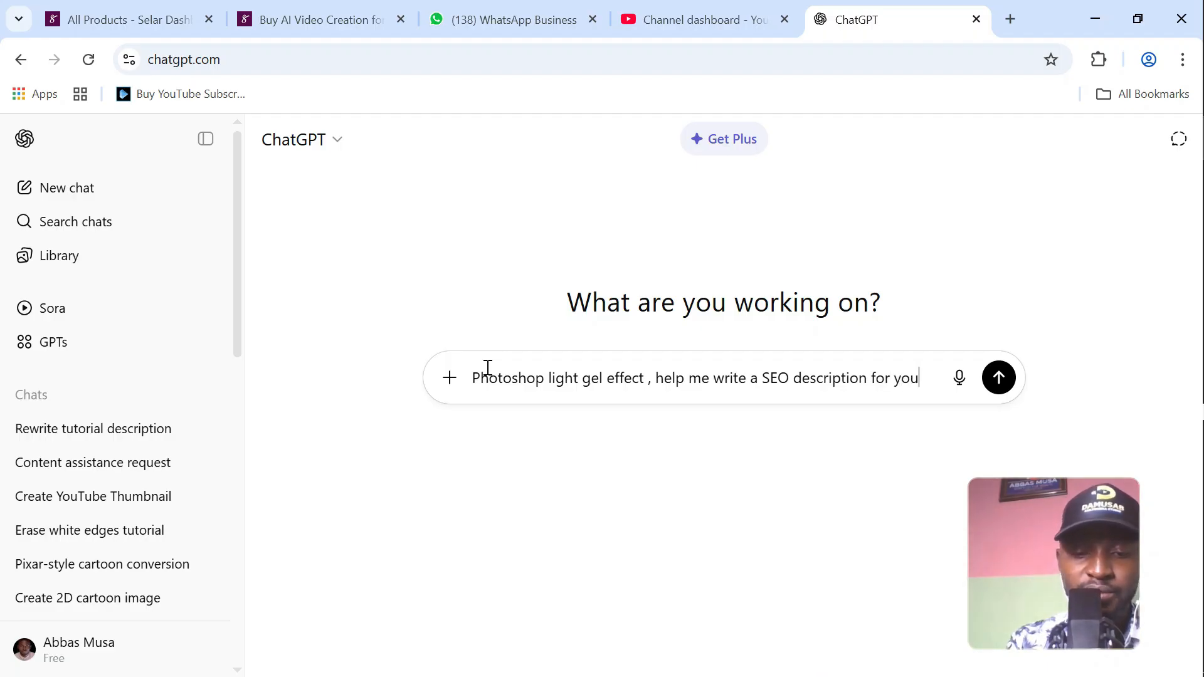
type("tube")
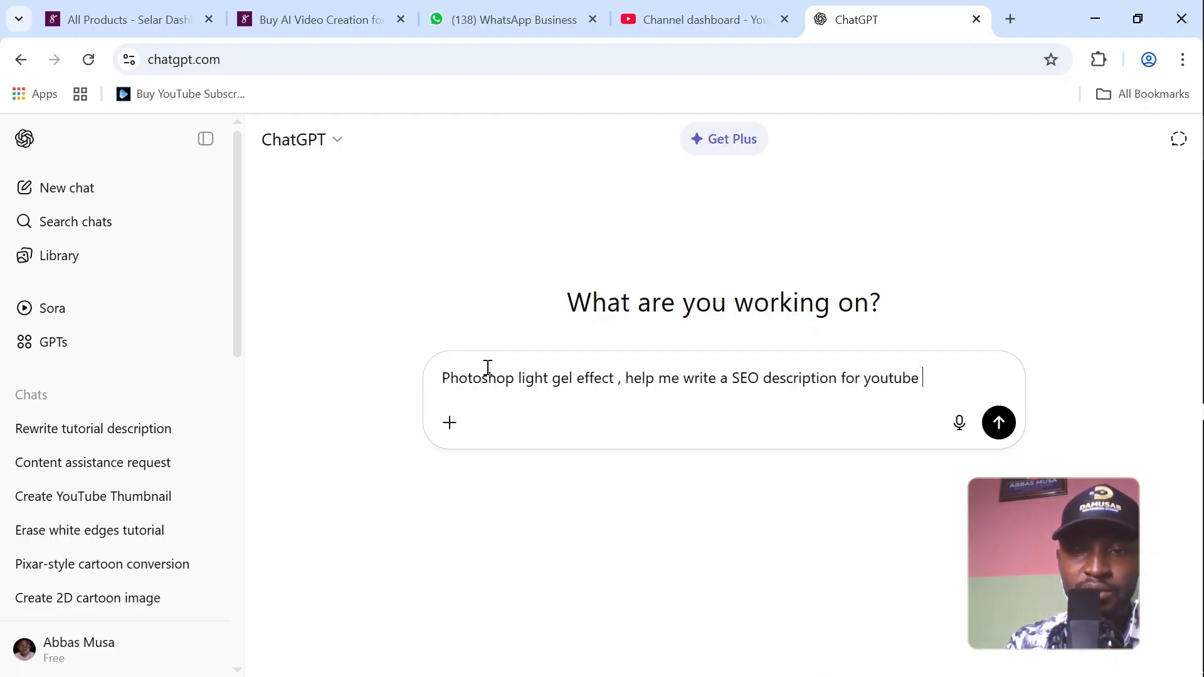
type(" v")
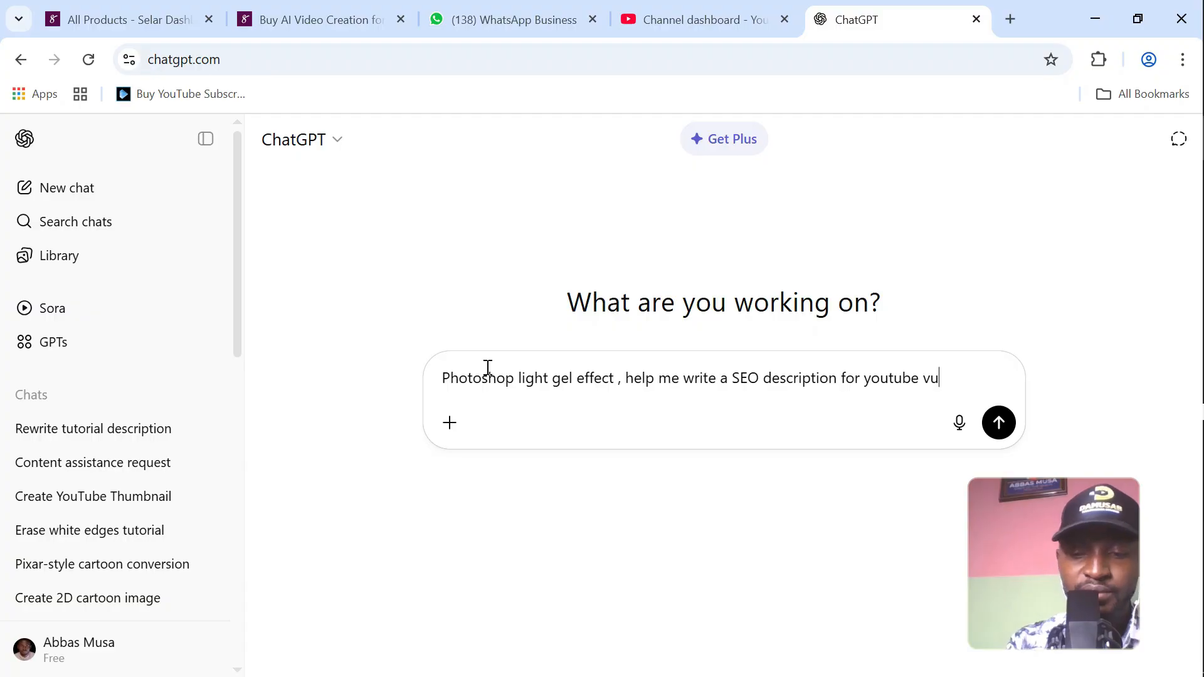
type("ideo")
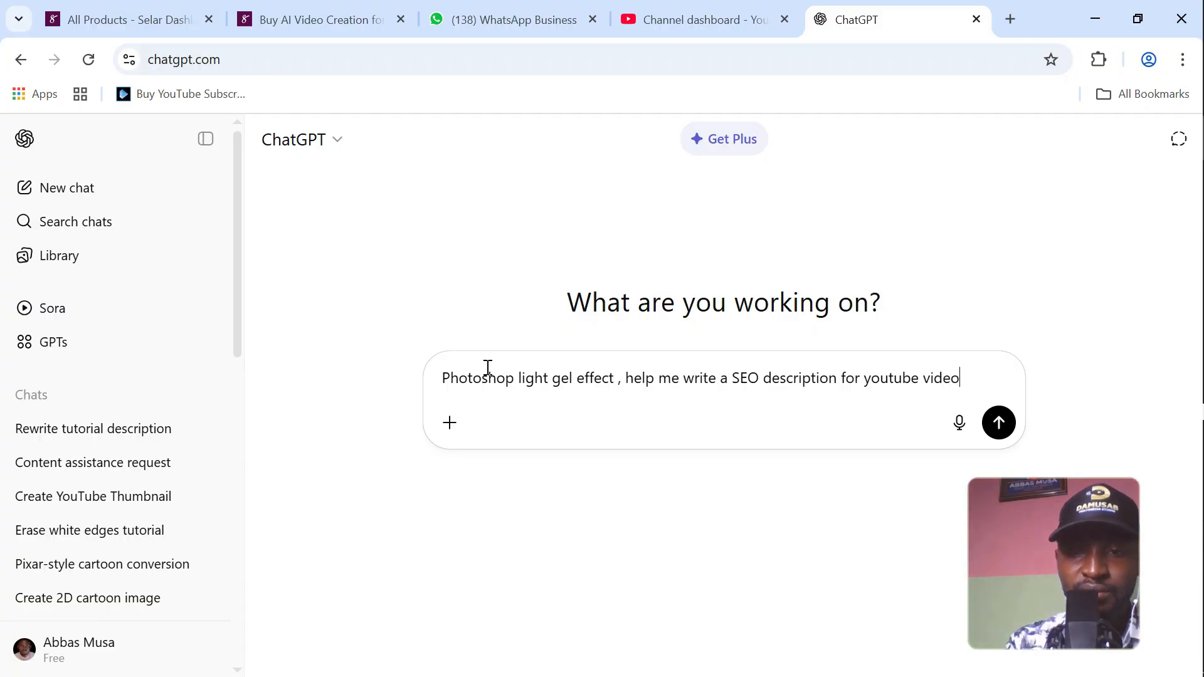
type(" wi")
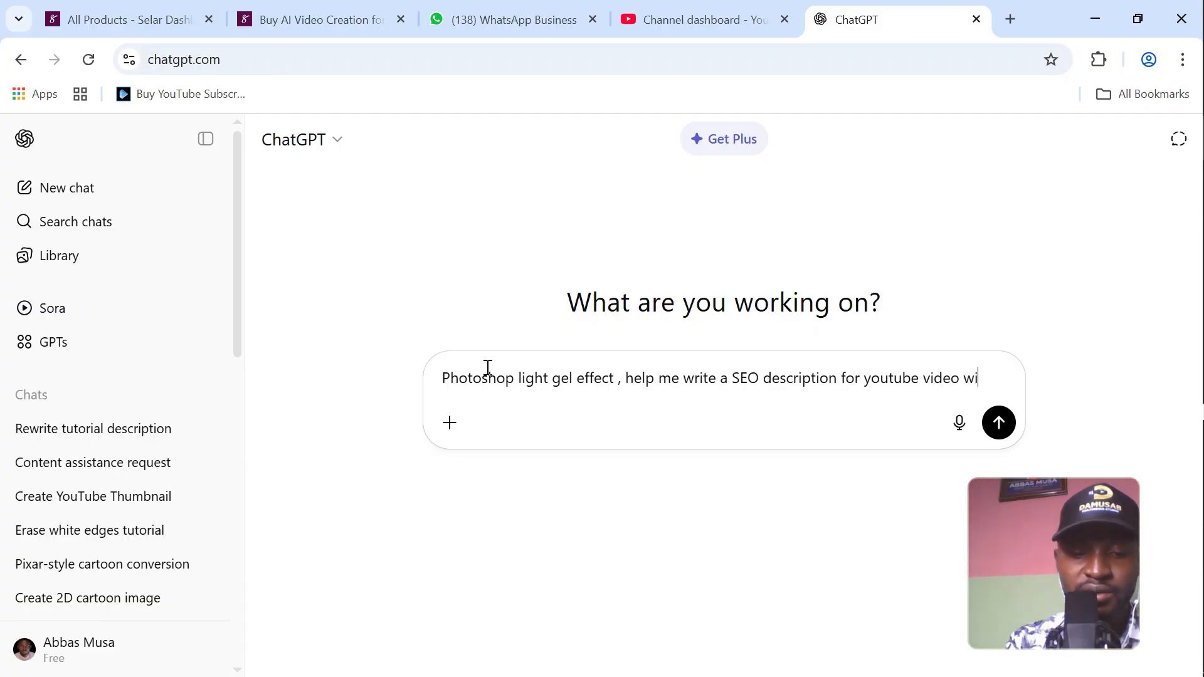
type("th t")
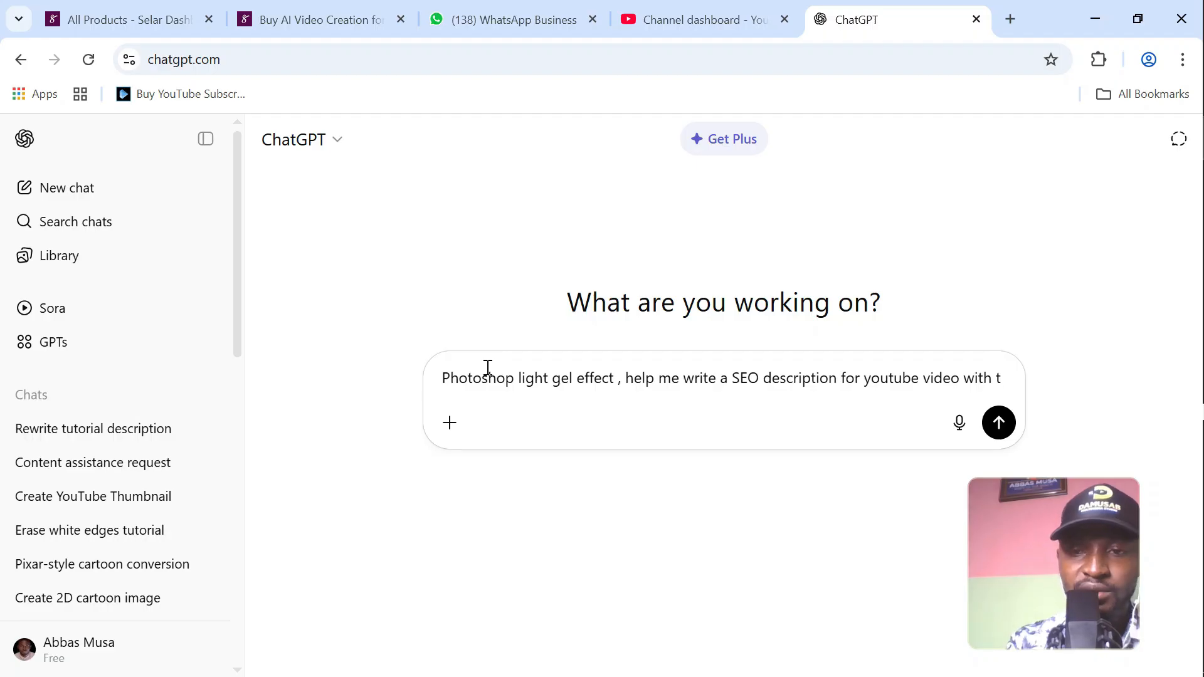
type("his titl")
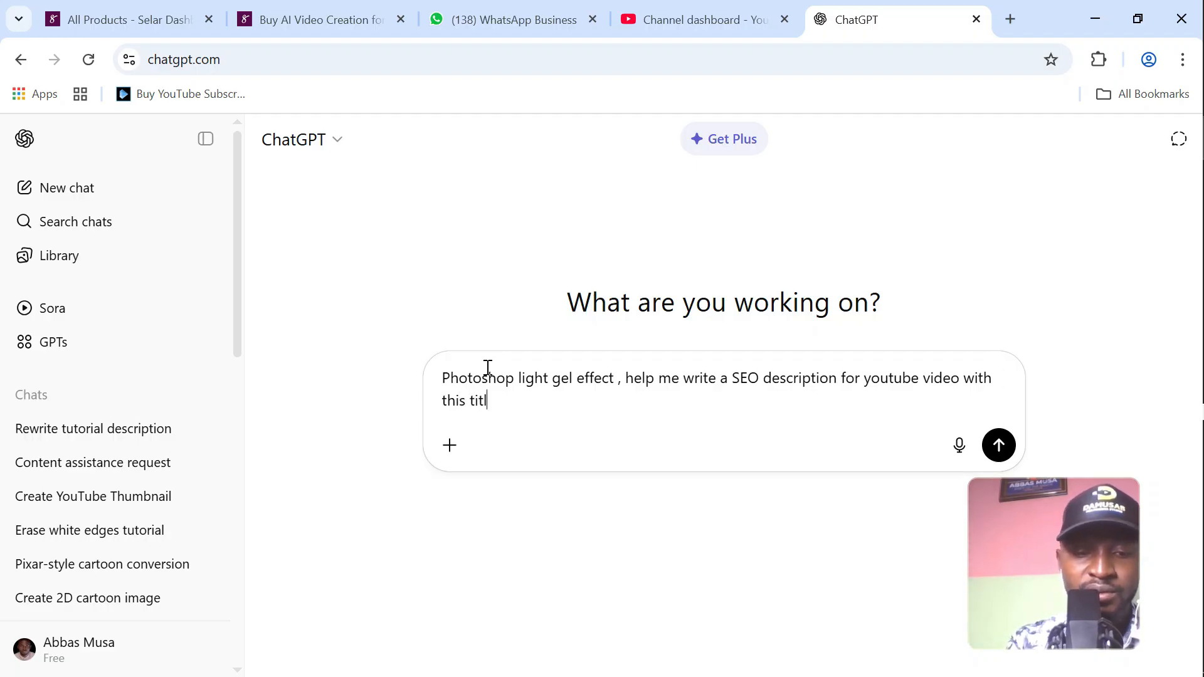
type("e")
key("Return")
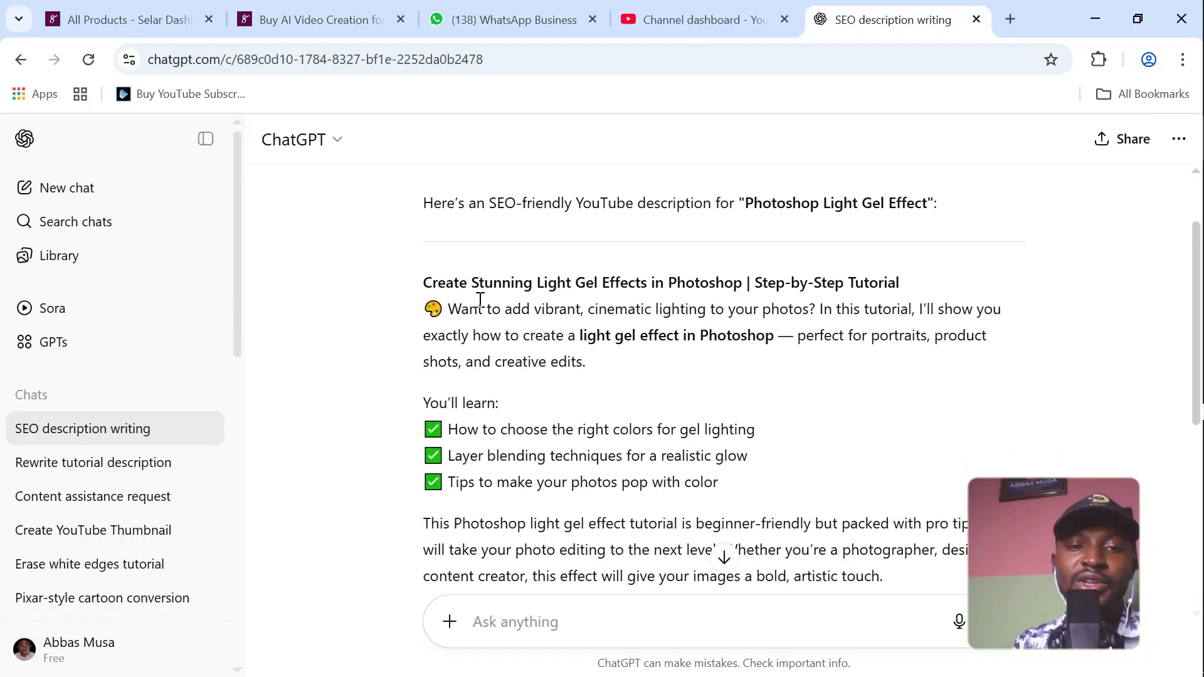
- Review the generated description and copy it from "Create Stunning Light Gel Effects in Photoshop" through the hashtag #PhotoshopTutorial
scroll(480, 299, "down", 5)
scroll(480, 302, "up", 5)
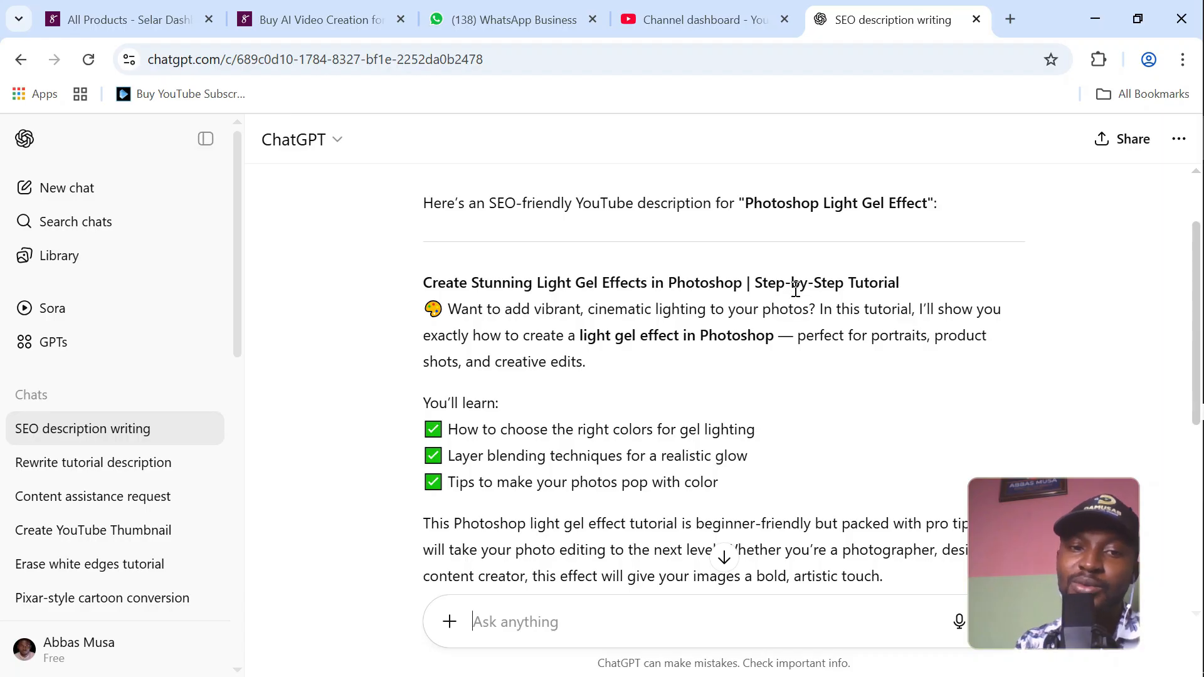
scroll(693, 303, "down", 2)
scroll(462, 261, "down", 5)
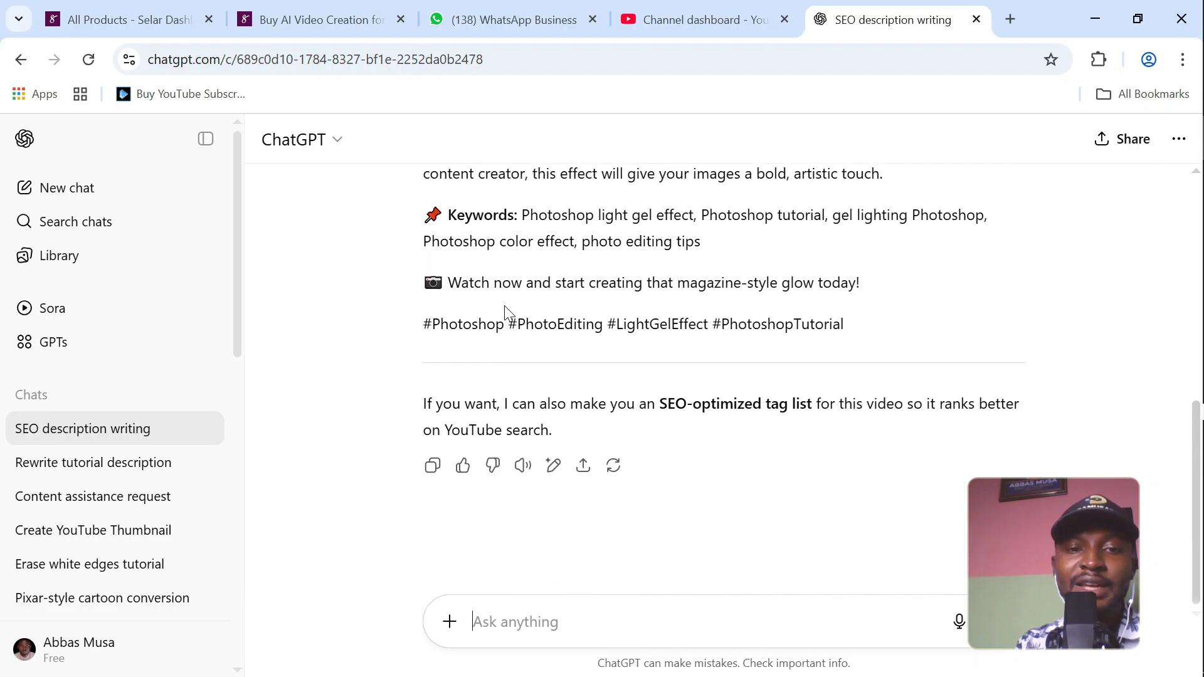
scroll(507, 312, "up", 8)
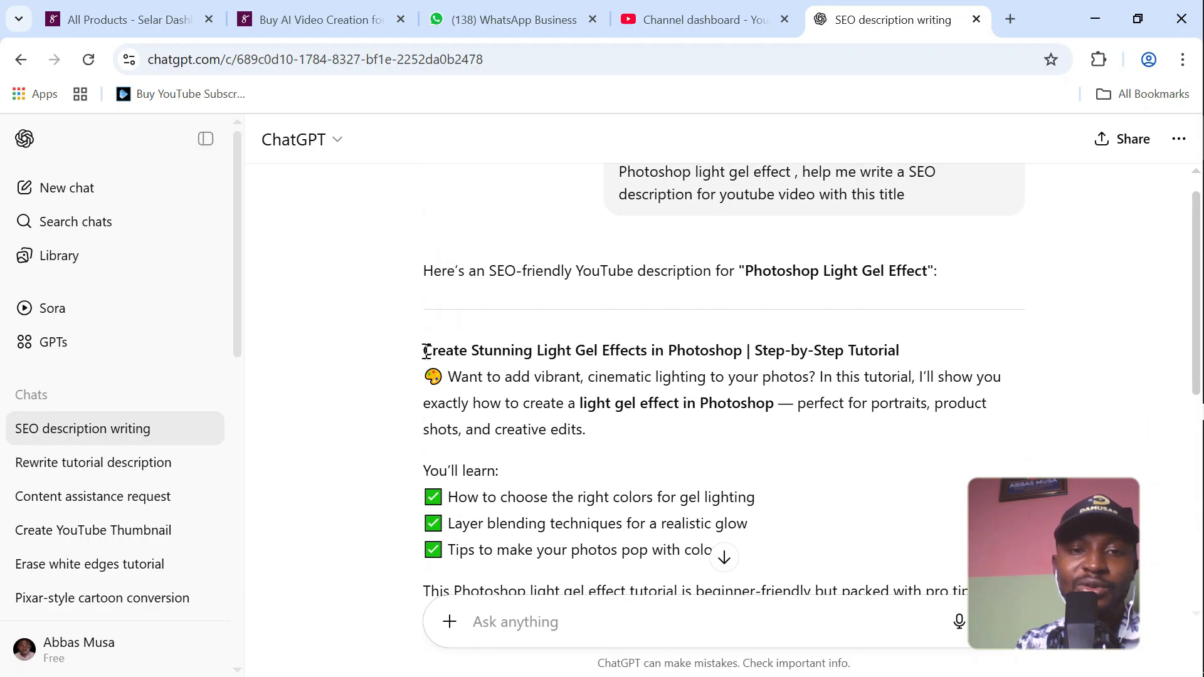
left_click_drag(428, 350, 822, 345)
right_click(721, 328)
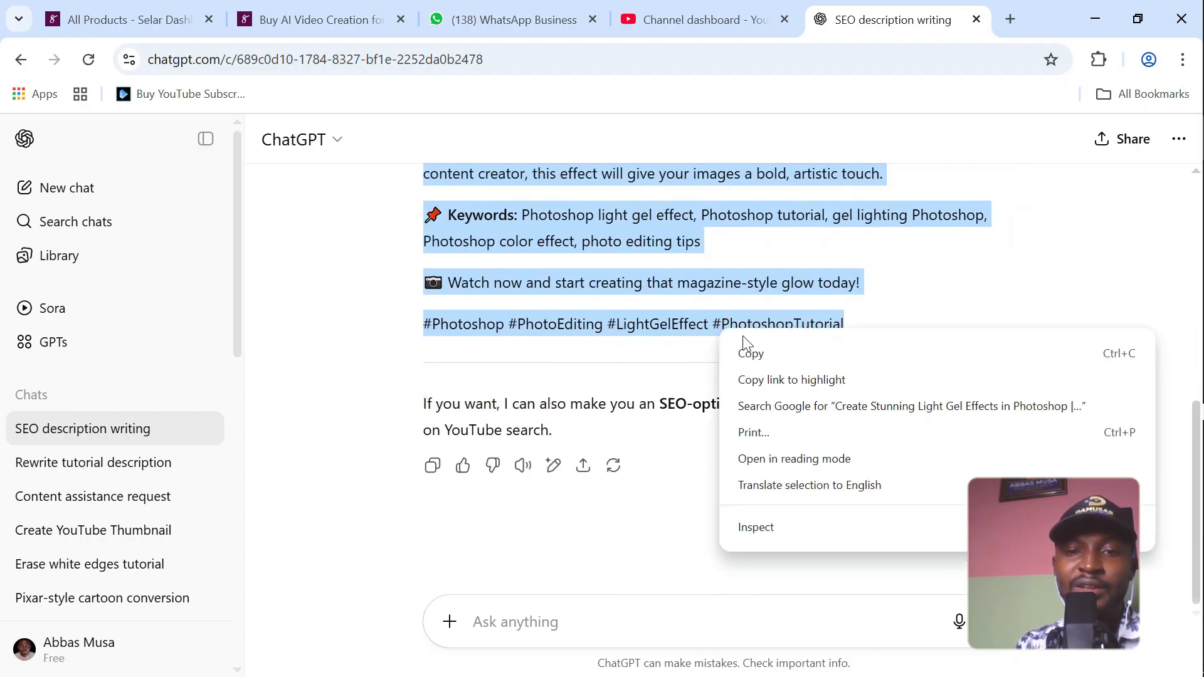
left_click(766, 355)
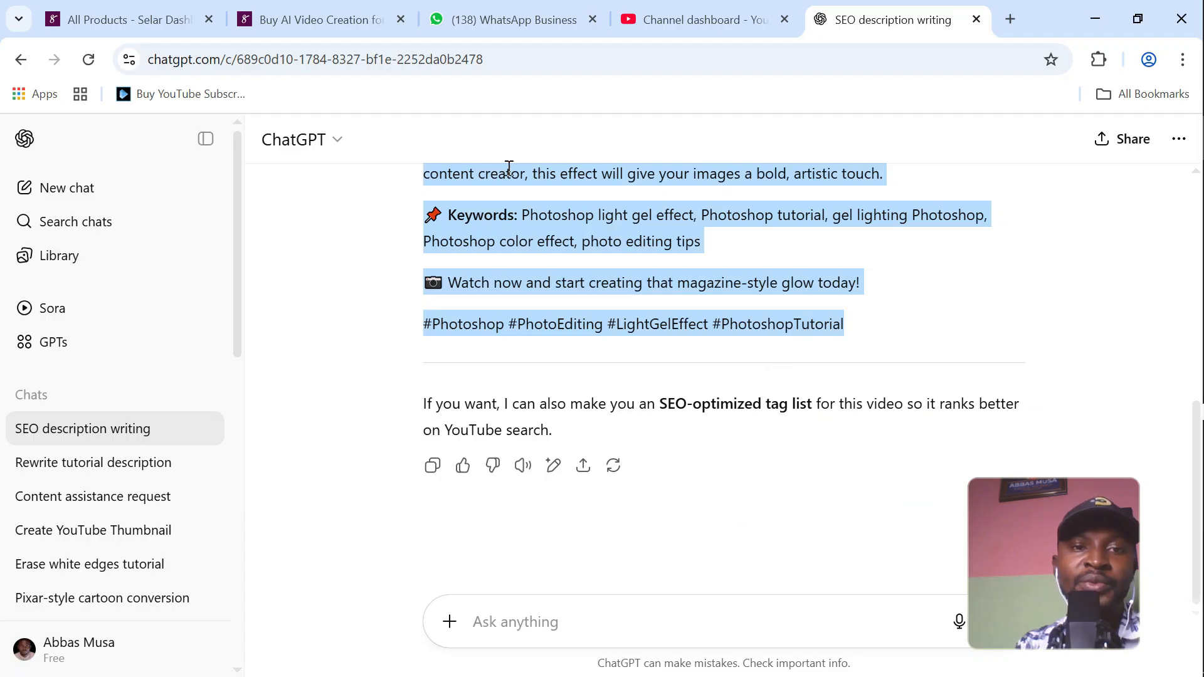
- Switch back to YouTube Studio, paste the copied SEO text into the video's description, and review it
left_click(645, 36)
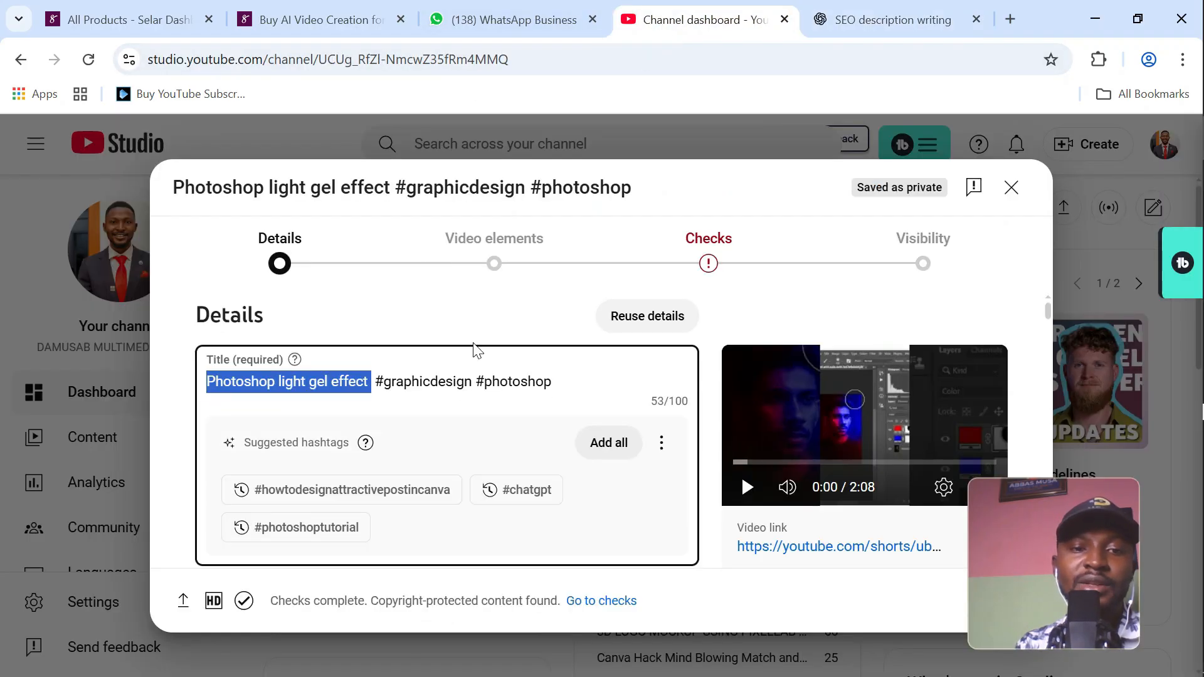
scroll(430, 392, "down", 5)
scroll(430, 390, "down", 1)
left_click(370, 339)
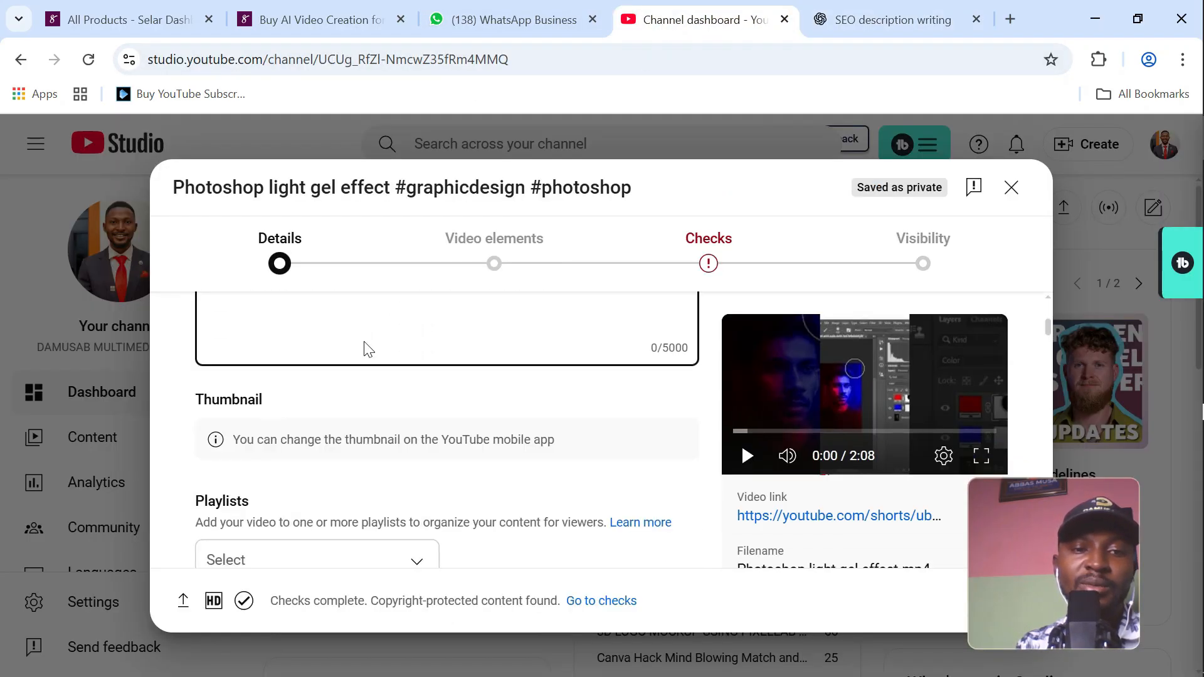
scroll(366, 347, "up", 3)
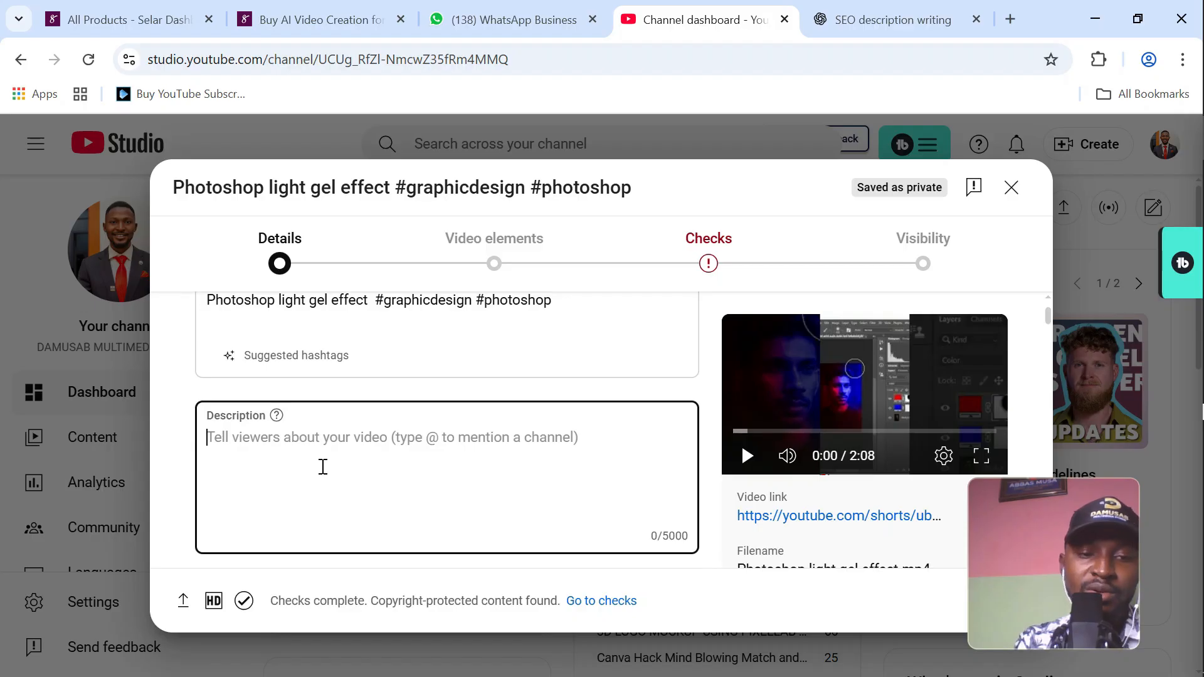
key("ctrl+v")
scroll(325, 433, "down", 10)
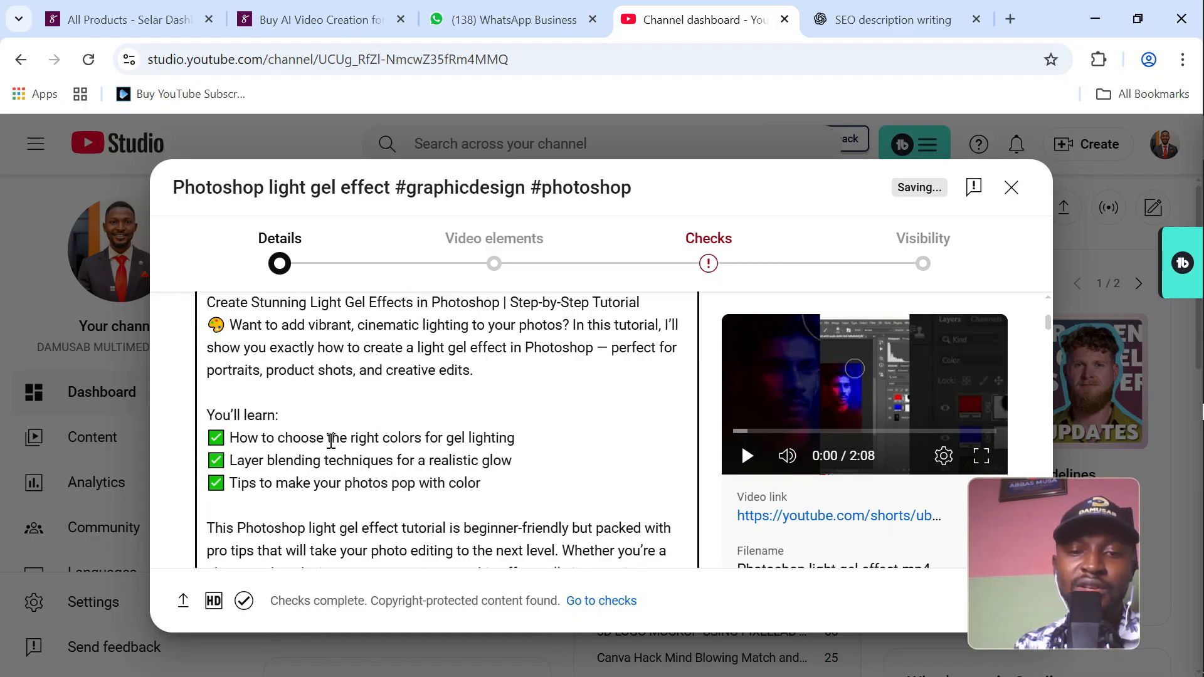
scroll(333, 441, "up", 2)
scroll(333, 442, "up", 8)
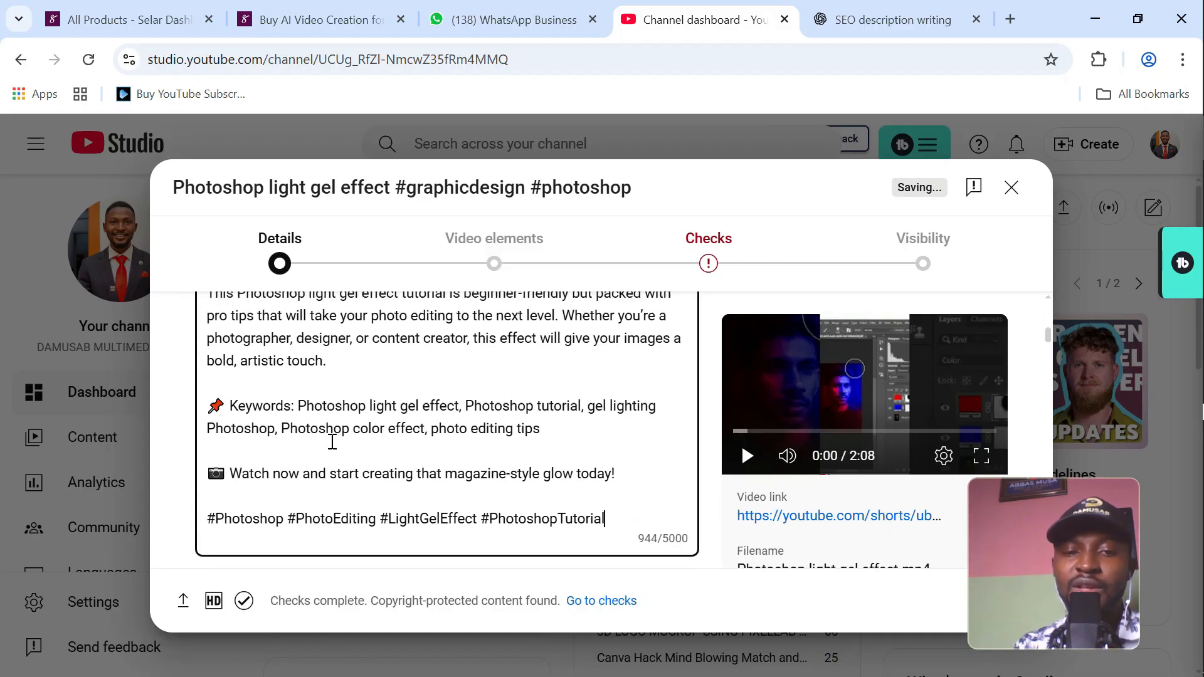
scroll(332, 442, "up", 2)
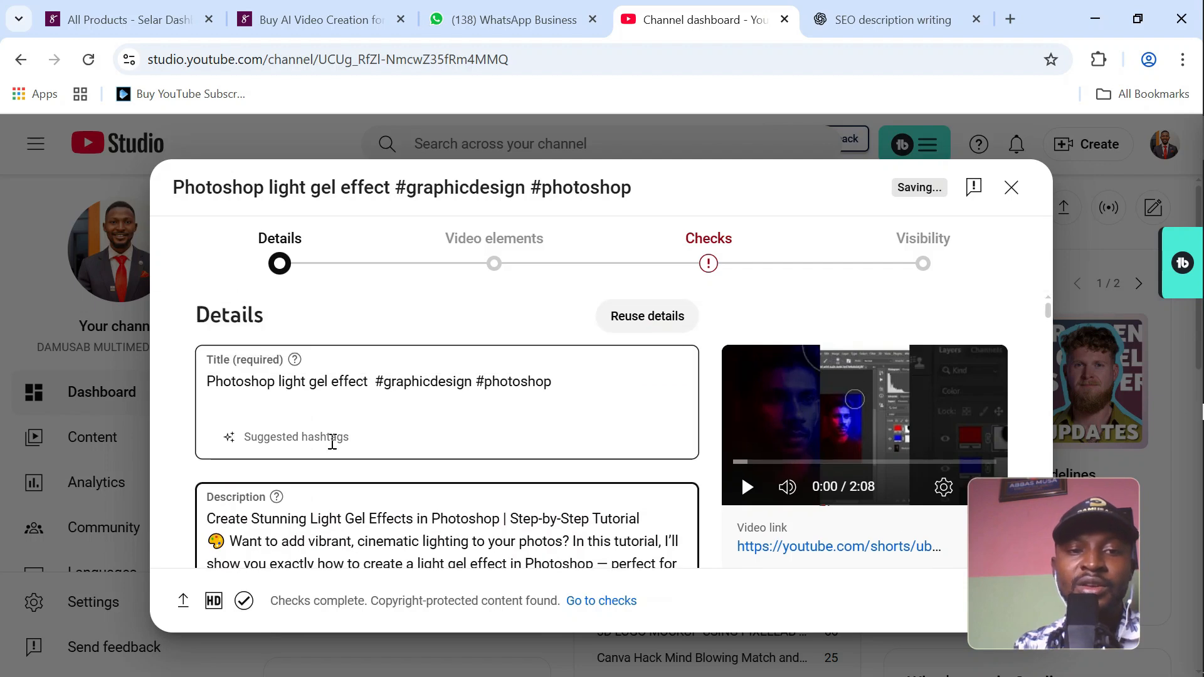
- Review the video's playlist, audience, age restriction and paid promotion settings in the upload details
scroll(333, 442, "down", 8)
scroll(337, 439, "down", 3)
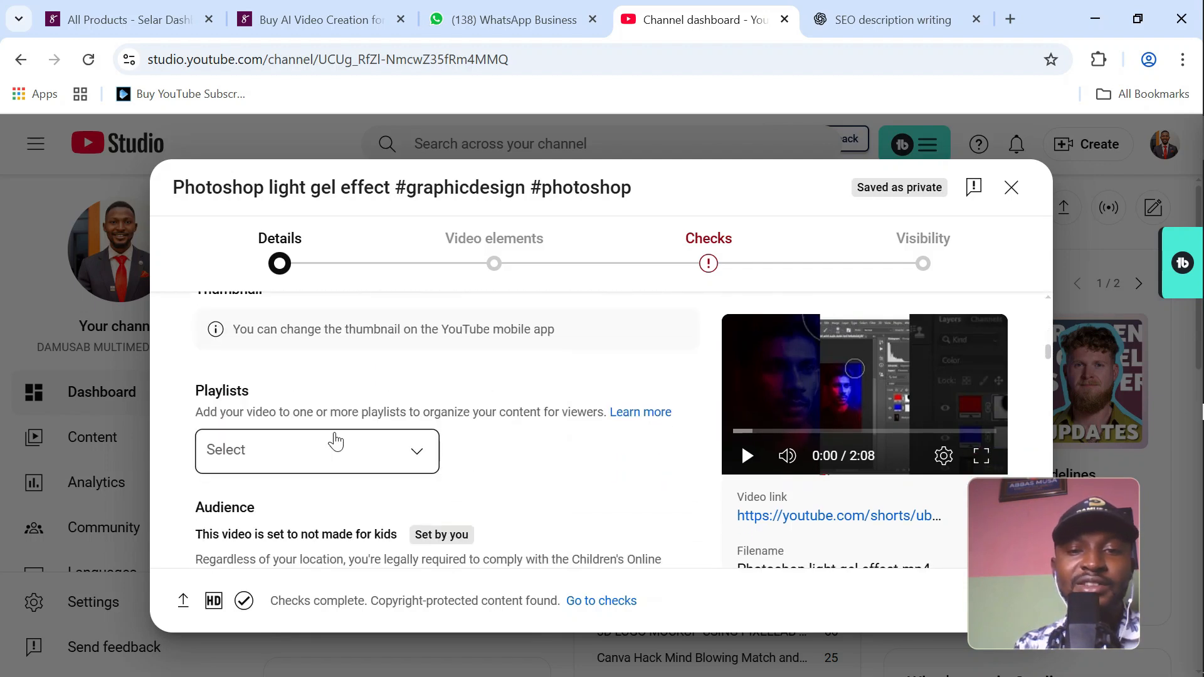
scroll(513, 411, "down", 7)
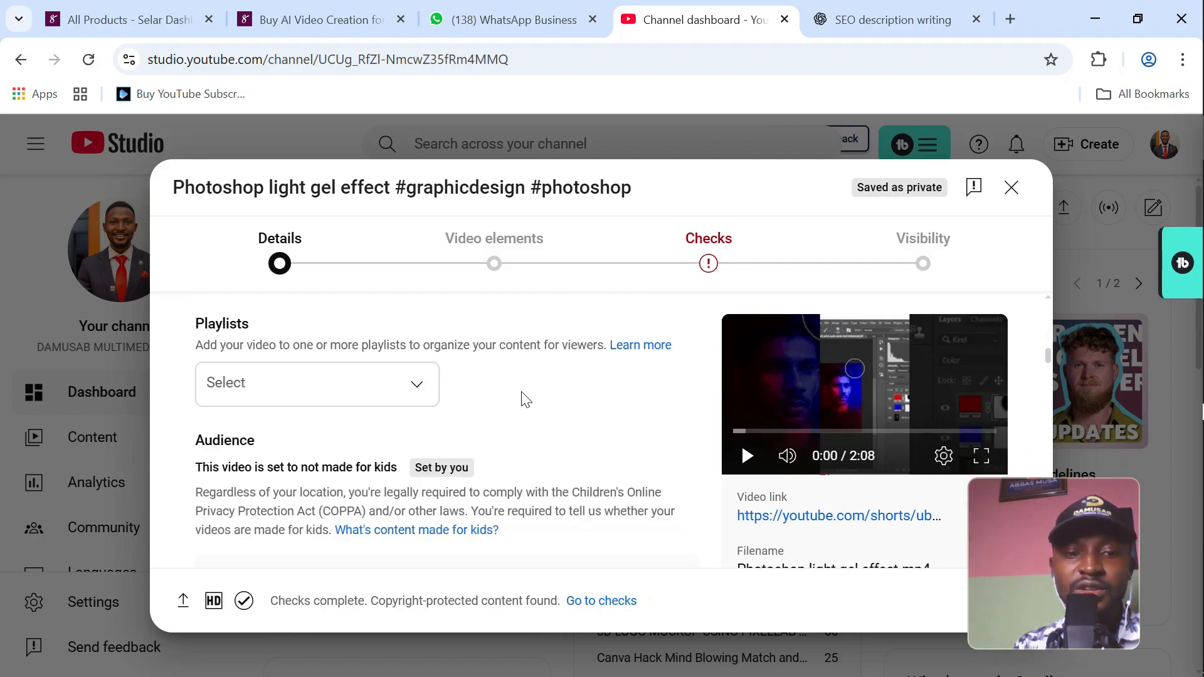
scroll(478, 460, "up", 3)
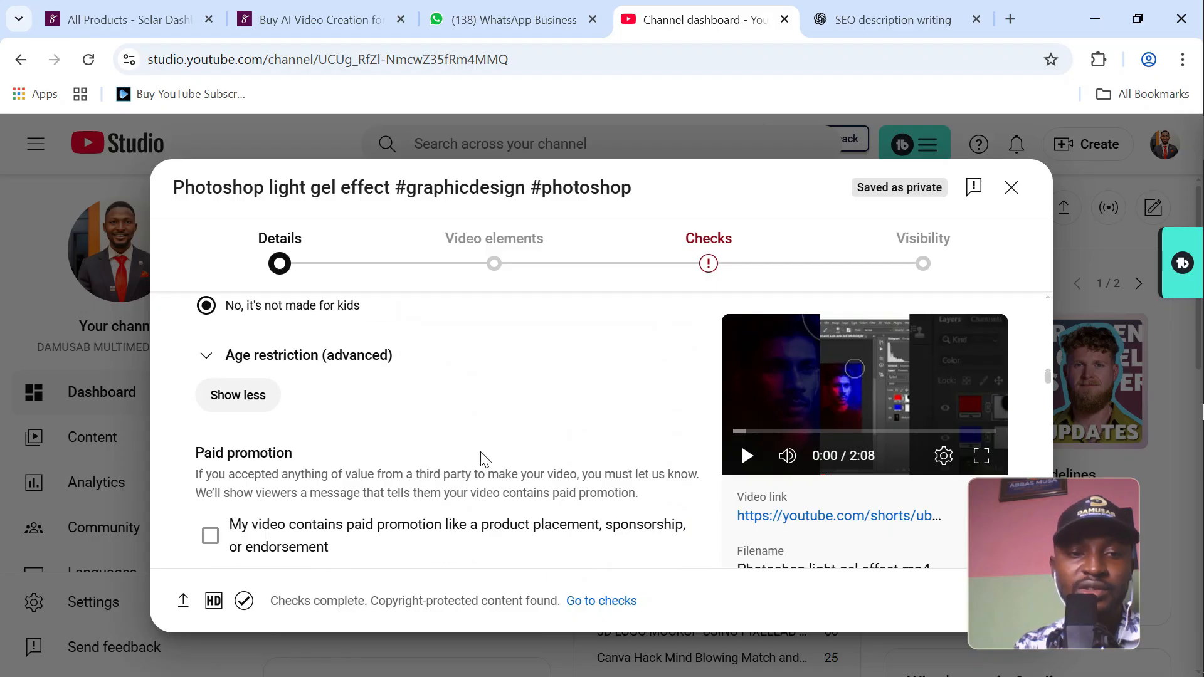
scroll(240, 370, "up", 1)
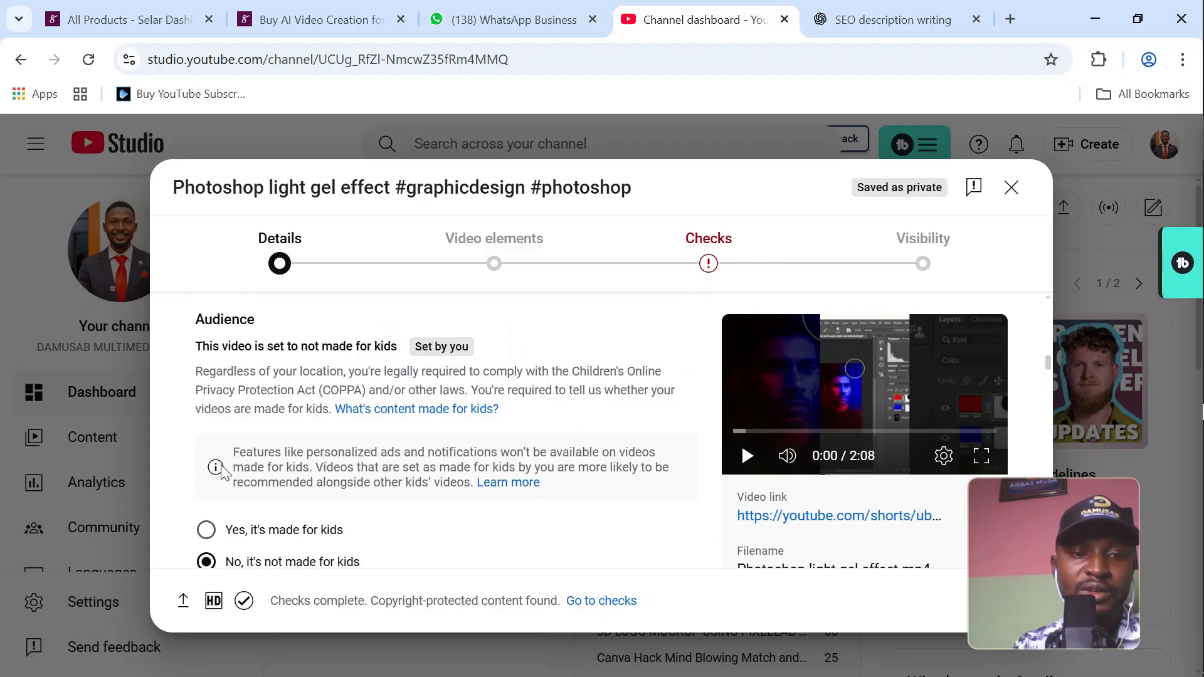
scroll(240, 407, "down", 1)
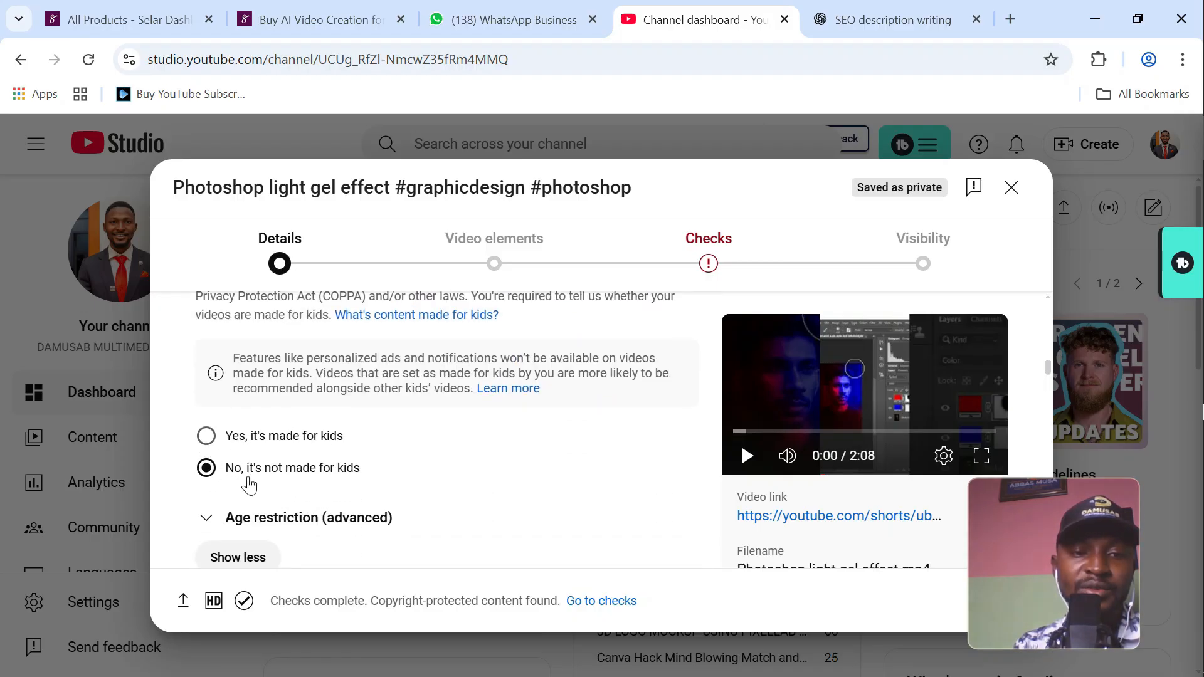
scroll(221, 478, "down", 2)
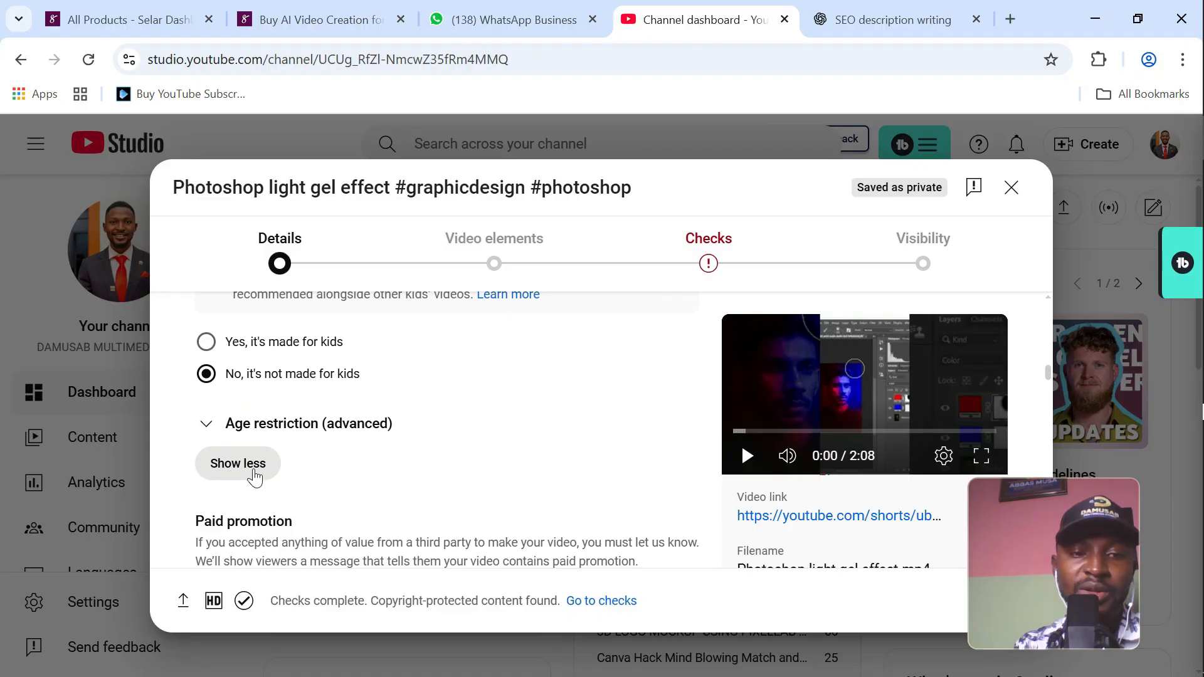
scroll(254, 478, "down", 4)
scroll(247, 469, "up", 2)
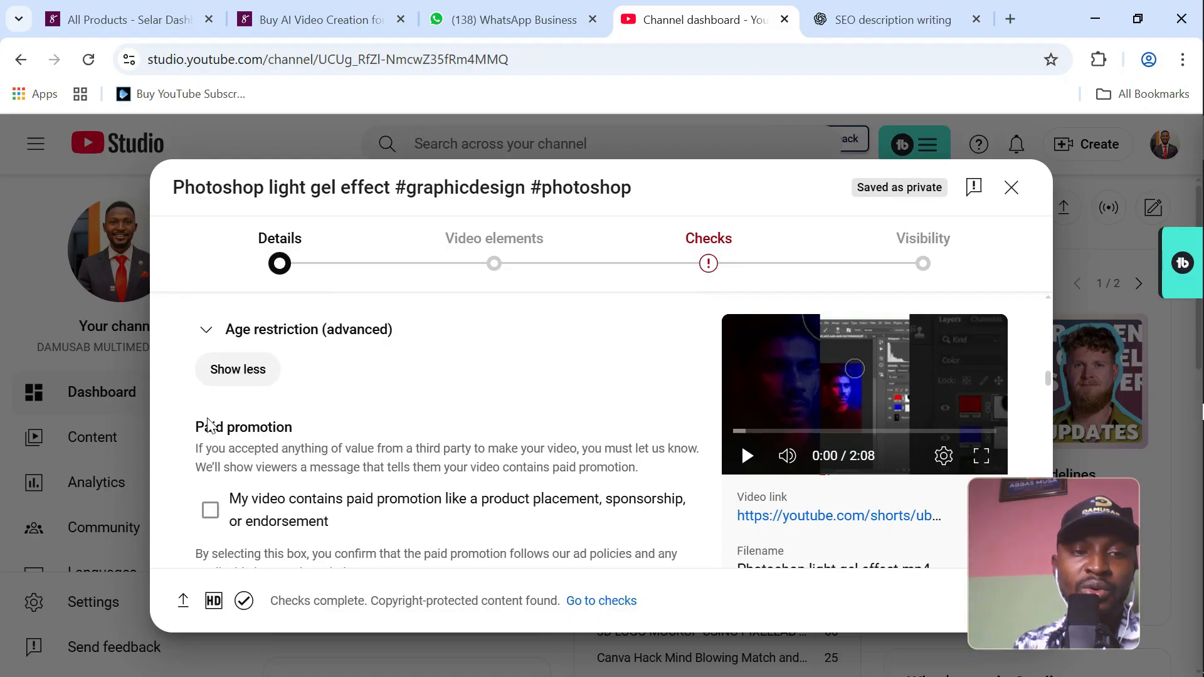
scroll(208, 414, "up", 2)
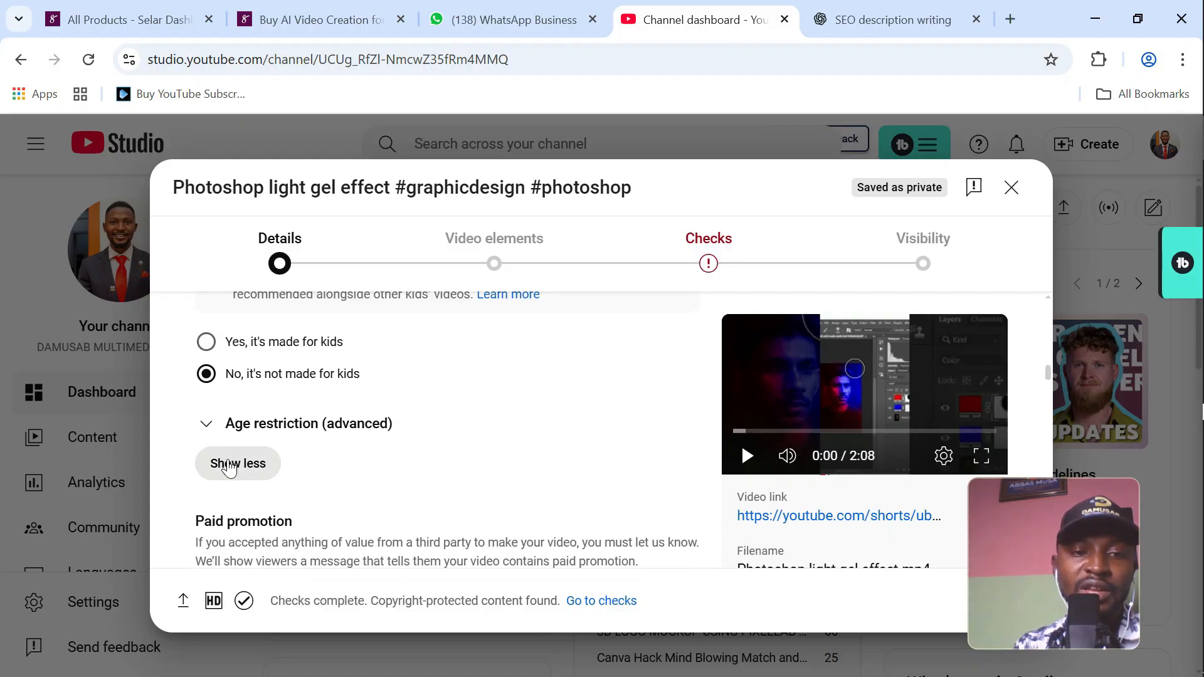
- Collapse and re-expand the additional video details, and answer No to the altered content question
left_click(229, 468)
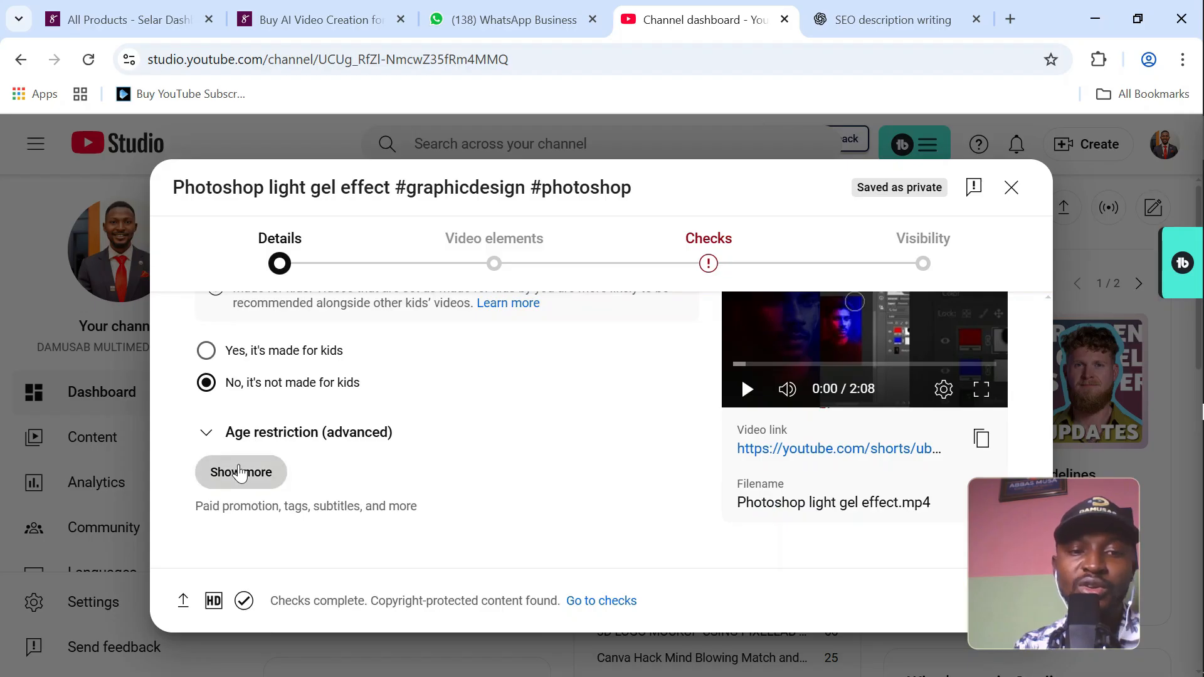
left_click(241, 472)
scroll(300, 439, "down", 3)
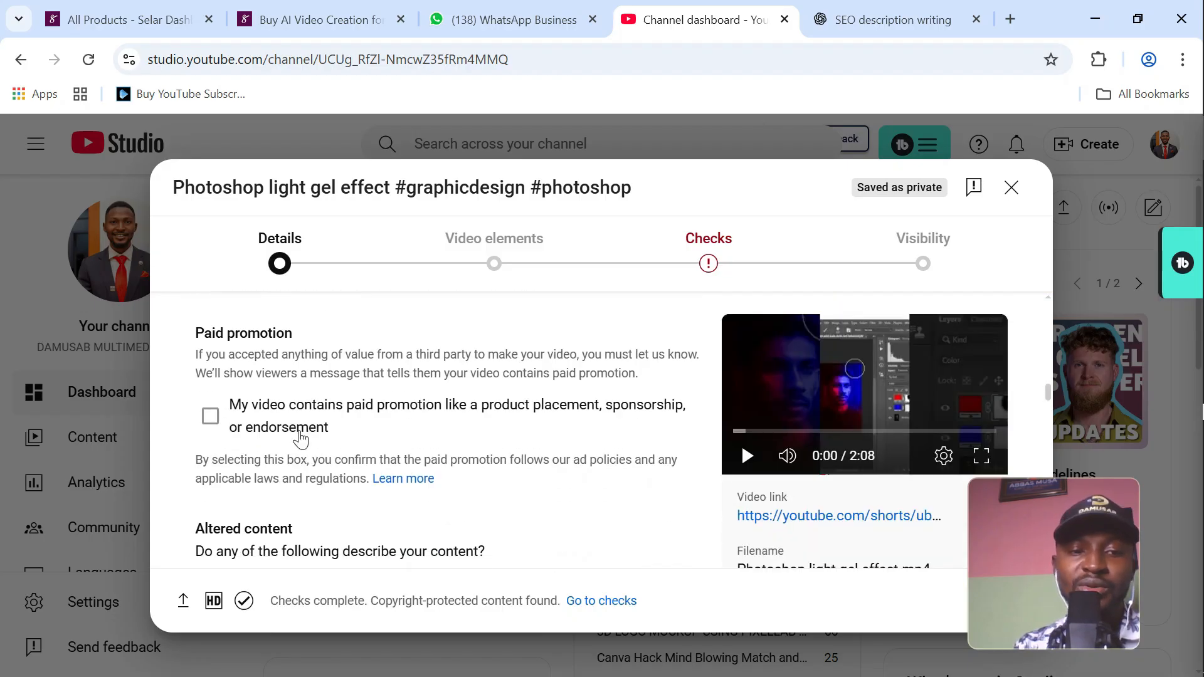
scroll(301, 439, "down", 3)
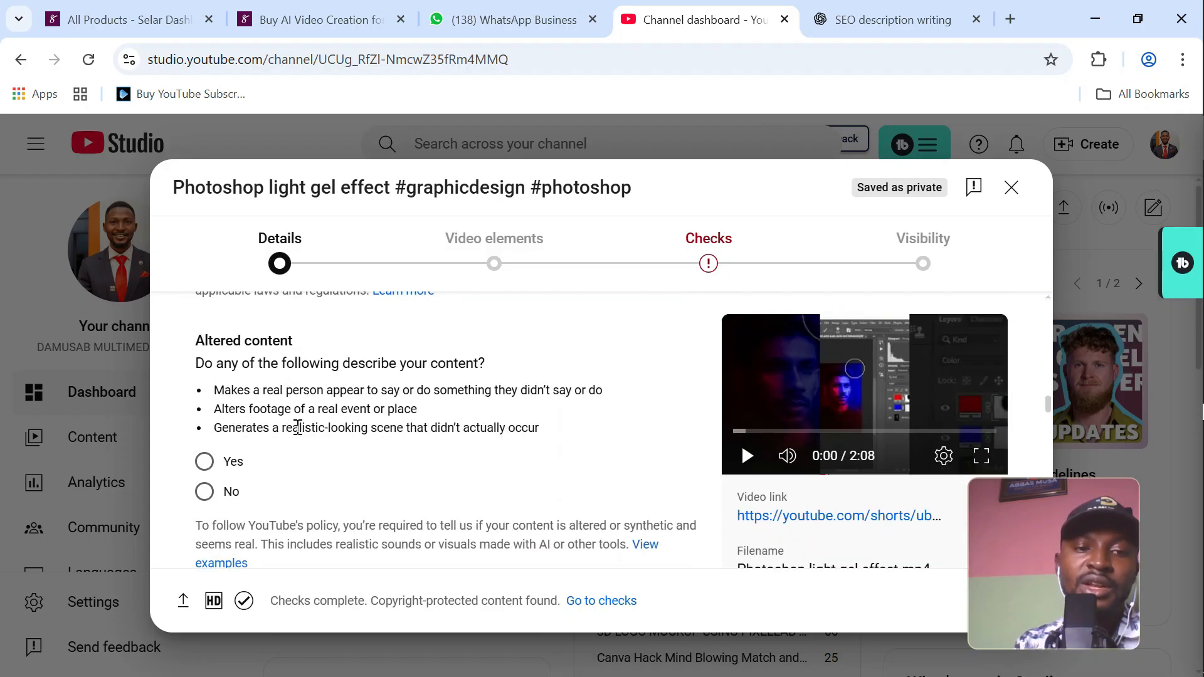
scroll(298, 428, "down", 2)
scroll(259, 409, "up", 2)
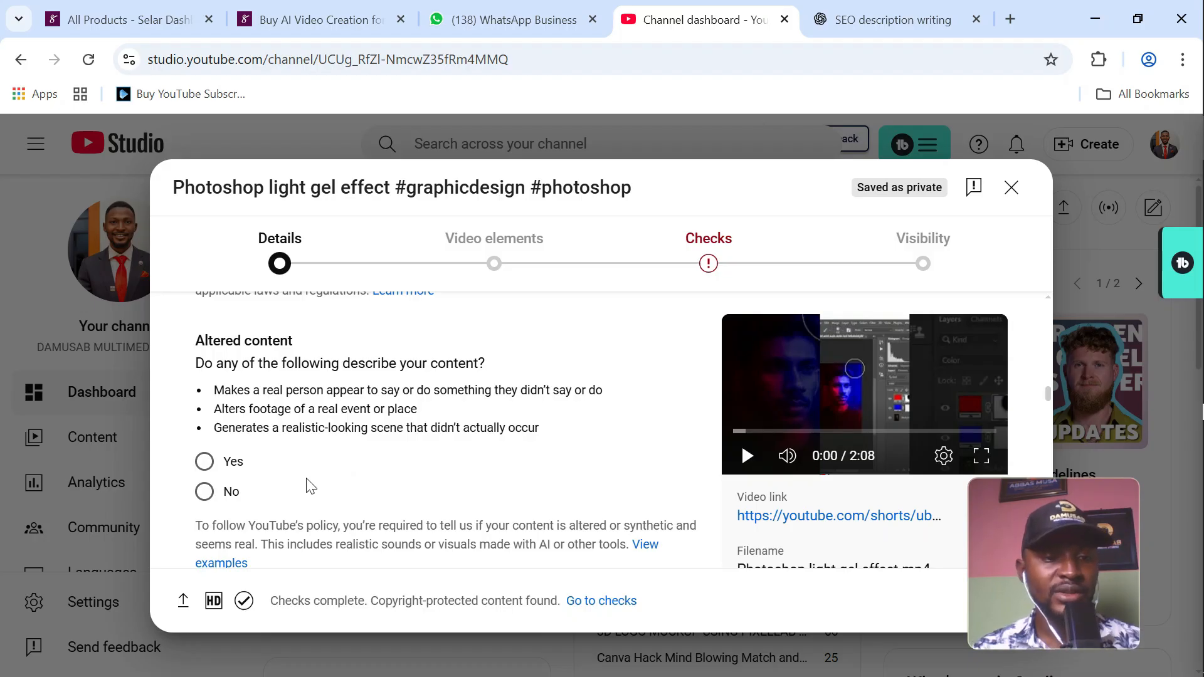
left_click(205, 492)
- Review the automatic chapters, featured places and automatic concepts options, and activate the empty tags field for entry
scroll(351, 457, "down", 5)
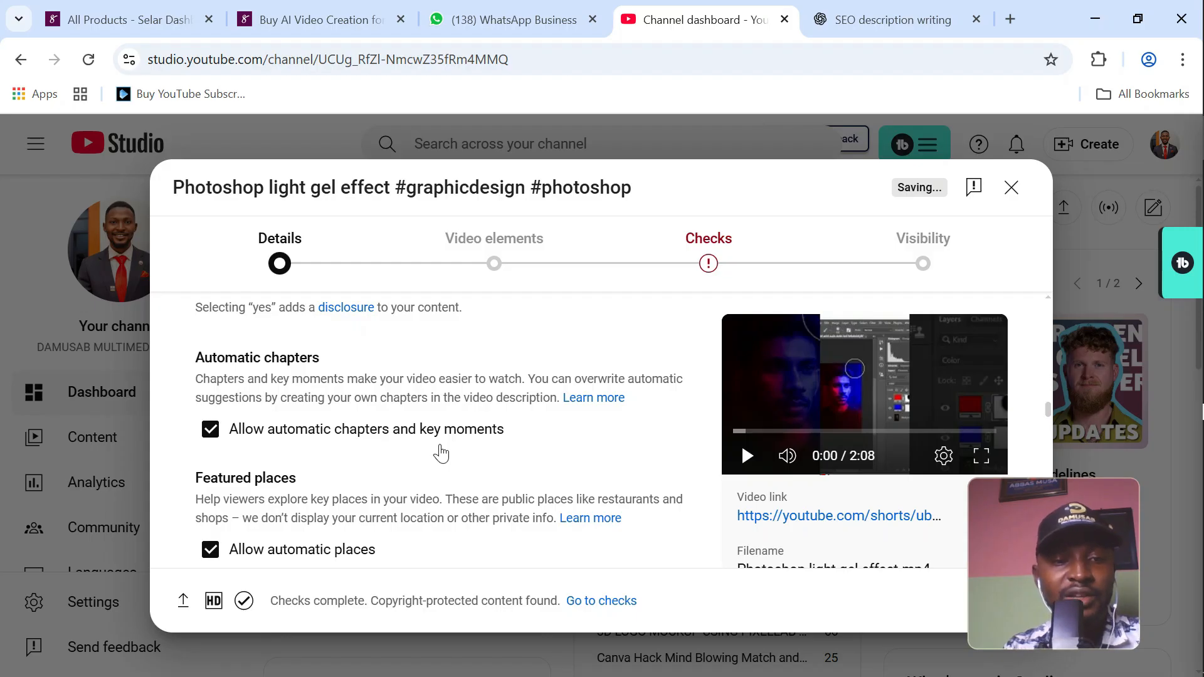
scroll(439, 446, "down", 3)
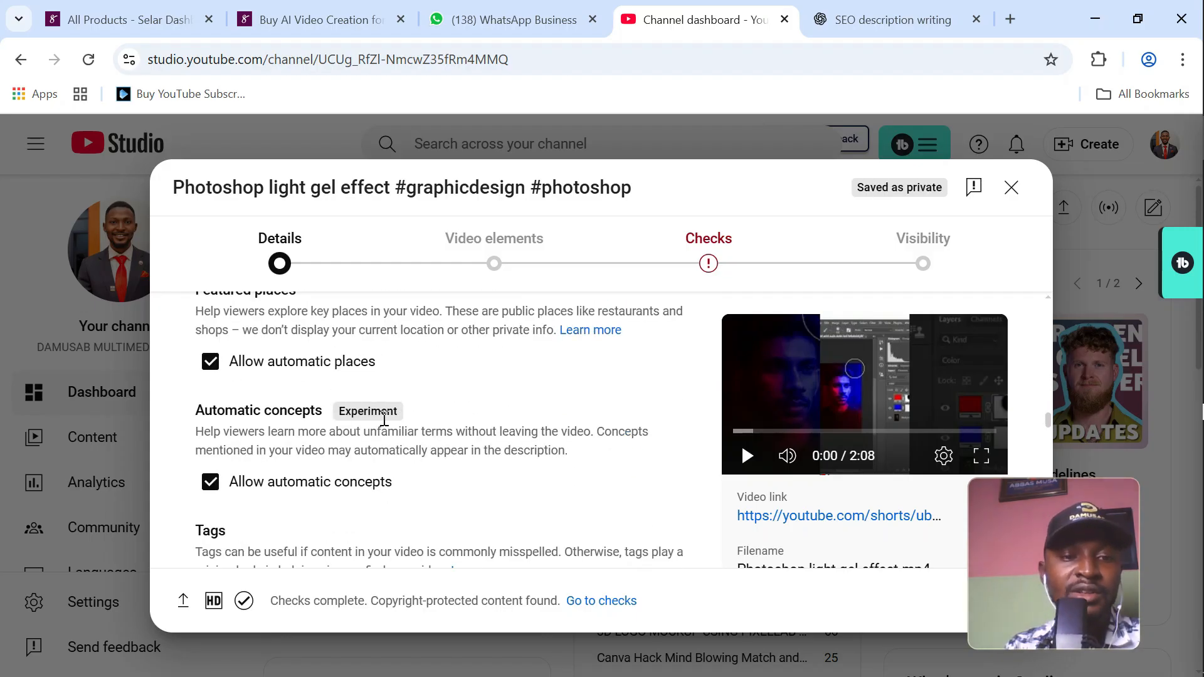
scroll(384, 417, "down", 2)
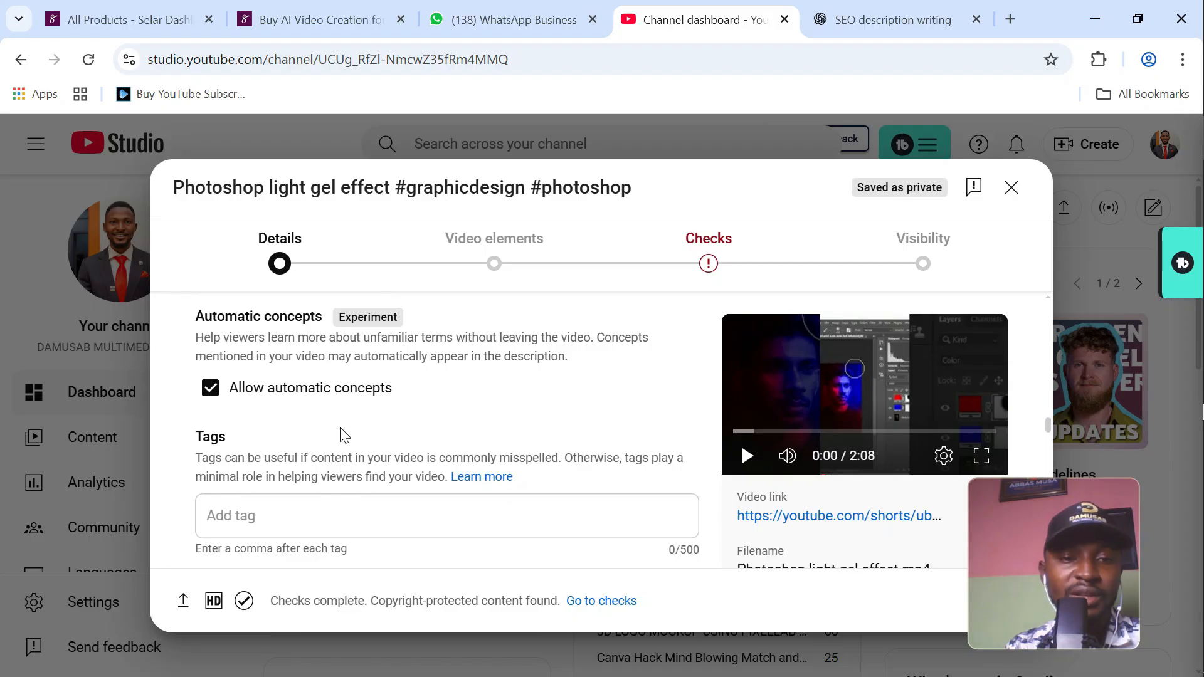
scroll(276, 449, "down", 2)
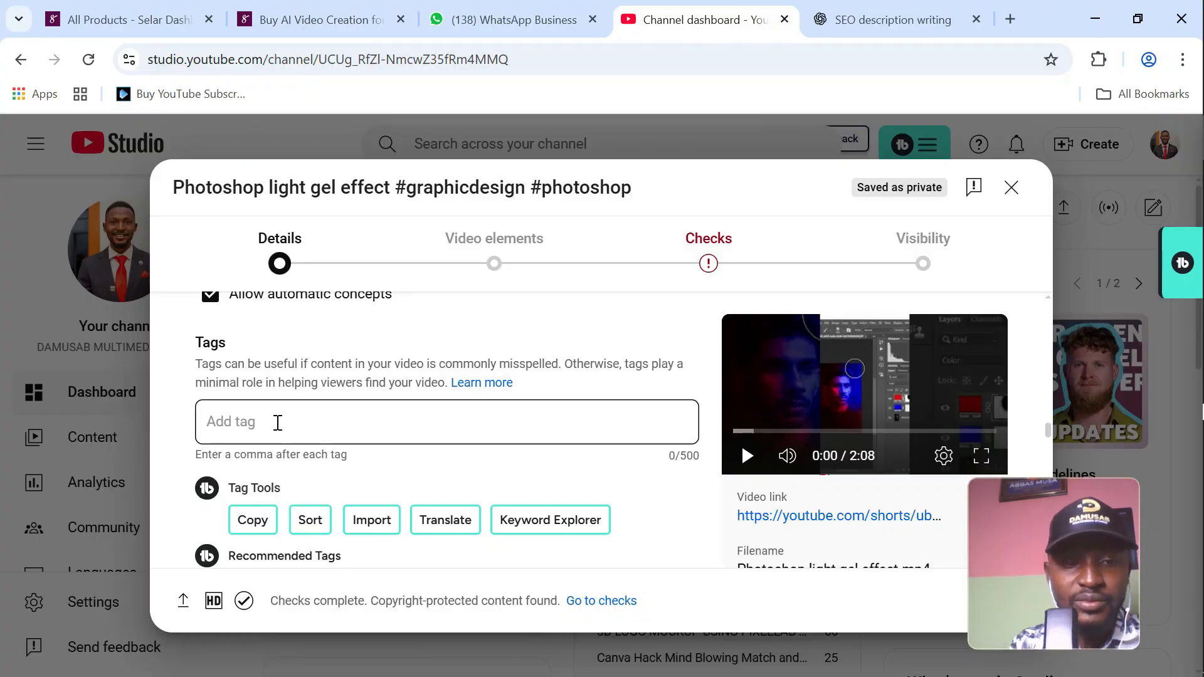
scroll(278, 423, "down", 2)
scroll(241, 389, "up", 2)
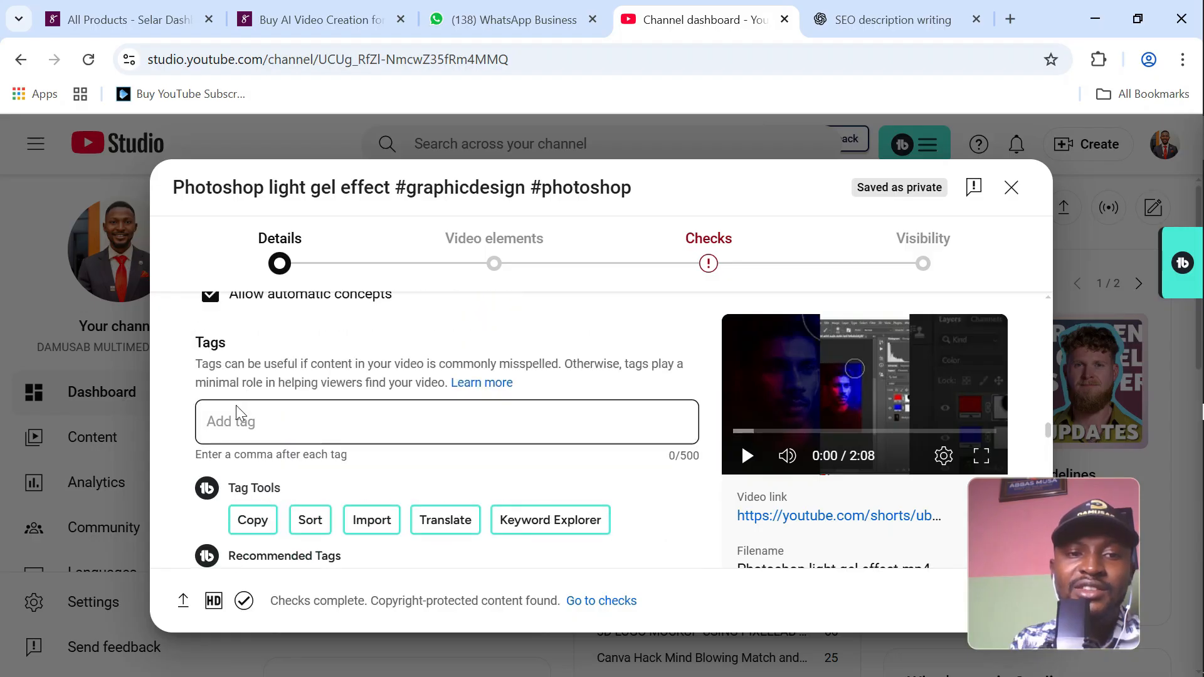
left_click(235, 418)
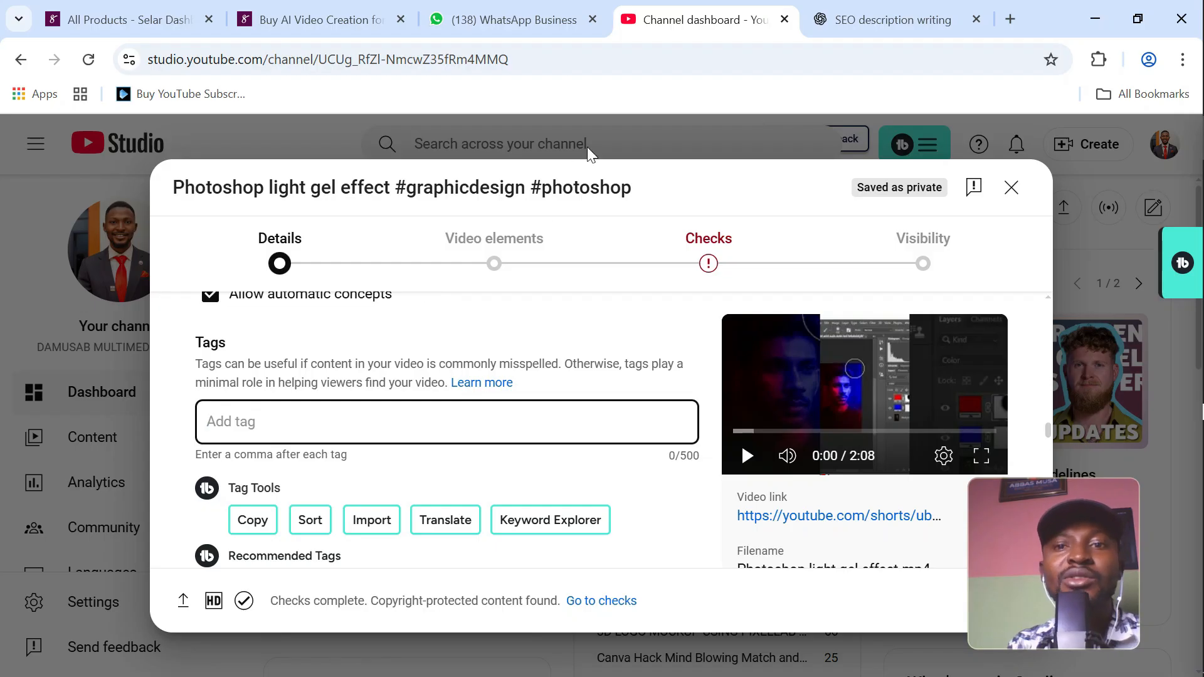
- Switch to ChatGPT, request the SEO-optimized tag list, and copy the tags from "photoshop light gel effect" through "photoshop special effects"
left_click(819, 28)
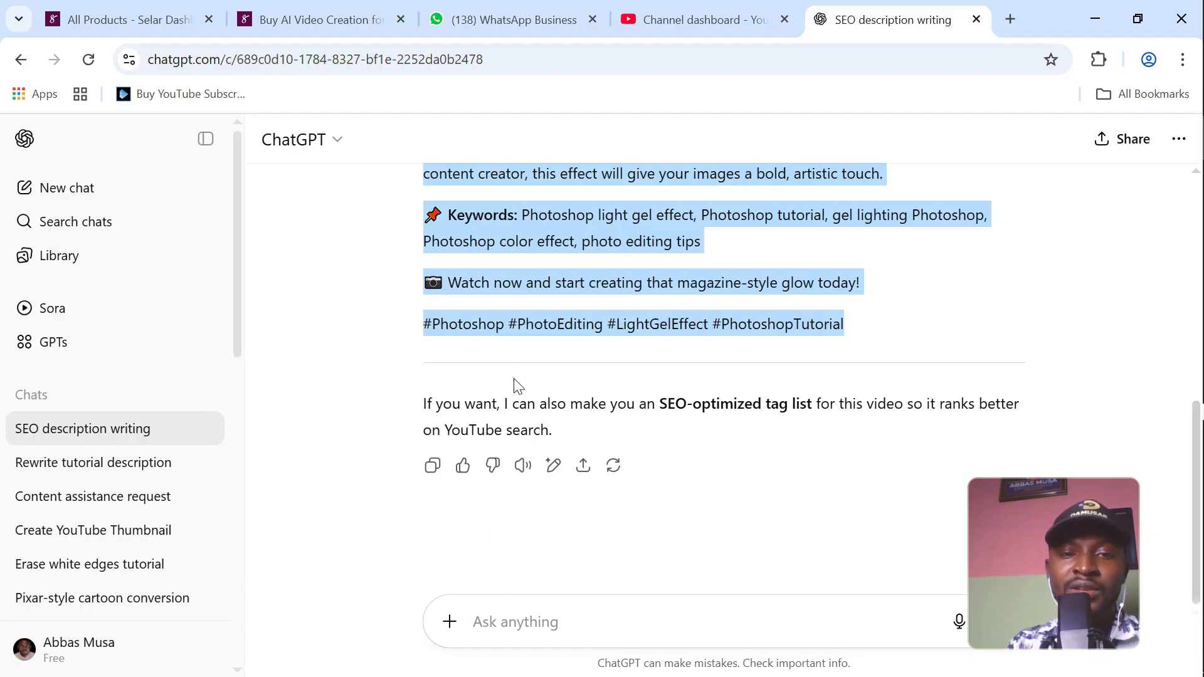
left_click(495, 623)
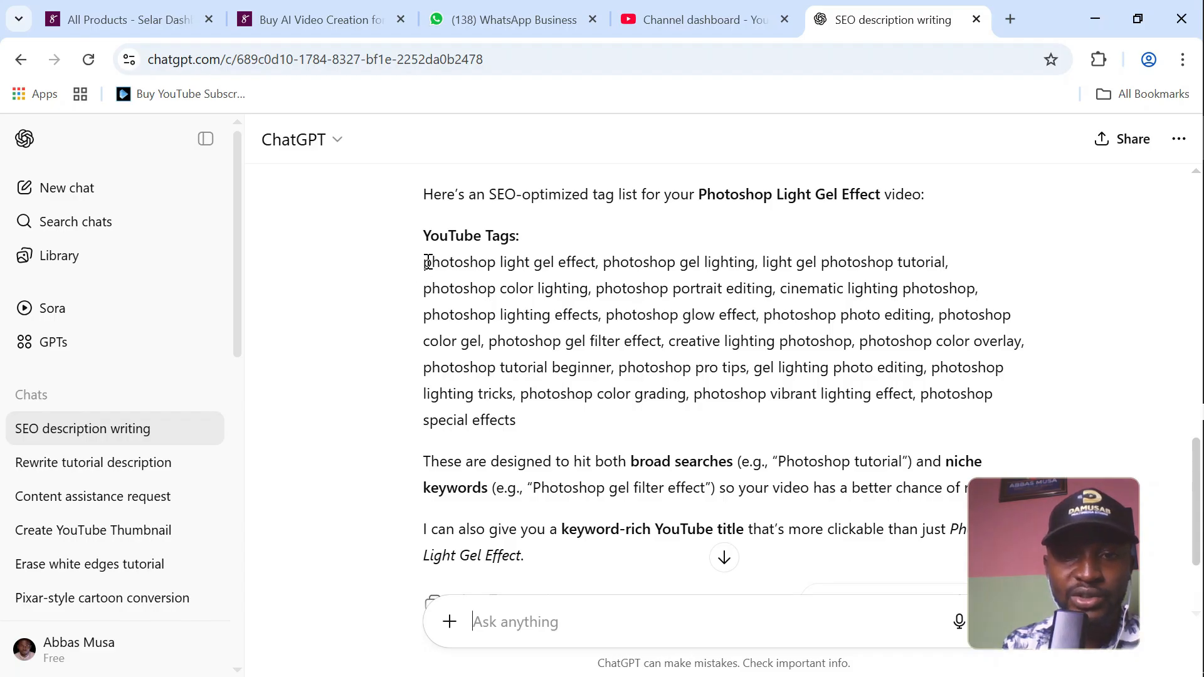
left_click_drag(427, 262, 550, 420)
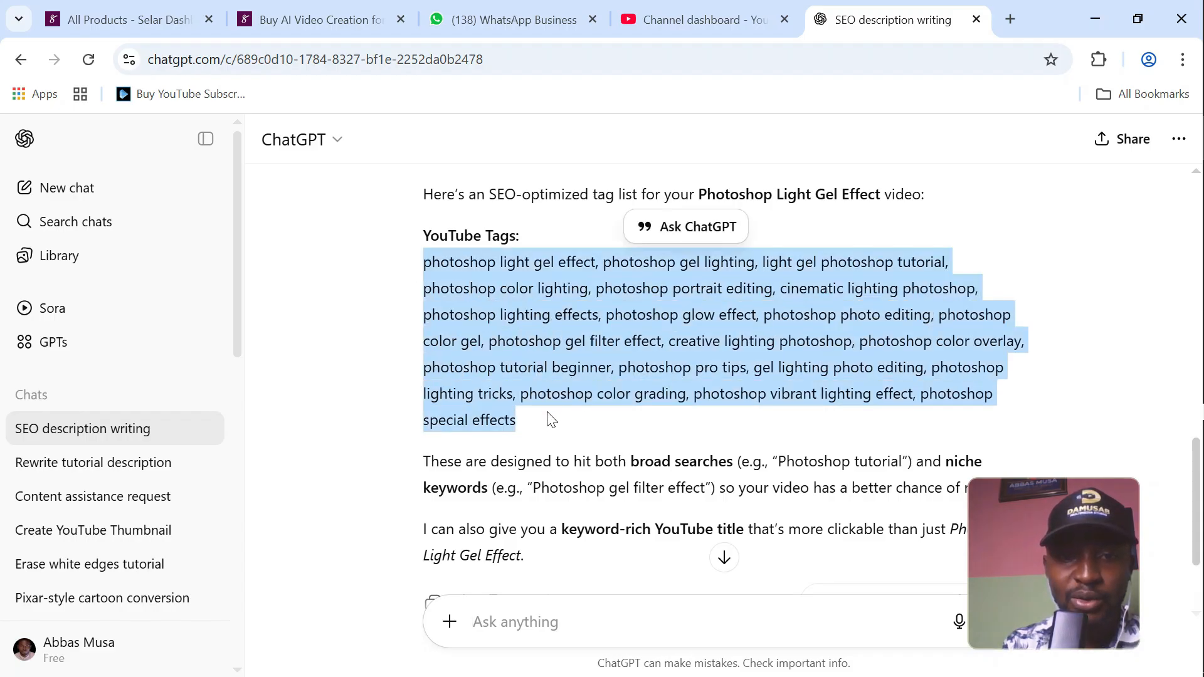
right_click(553, 408)
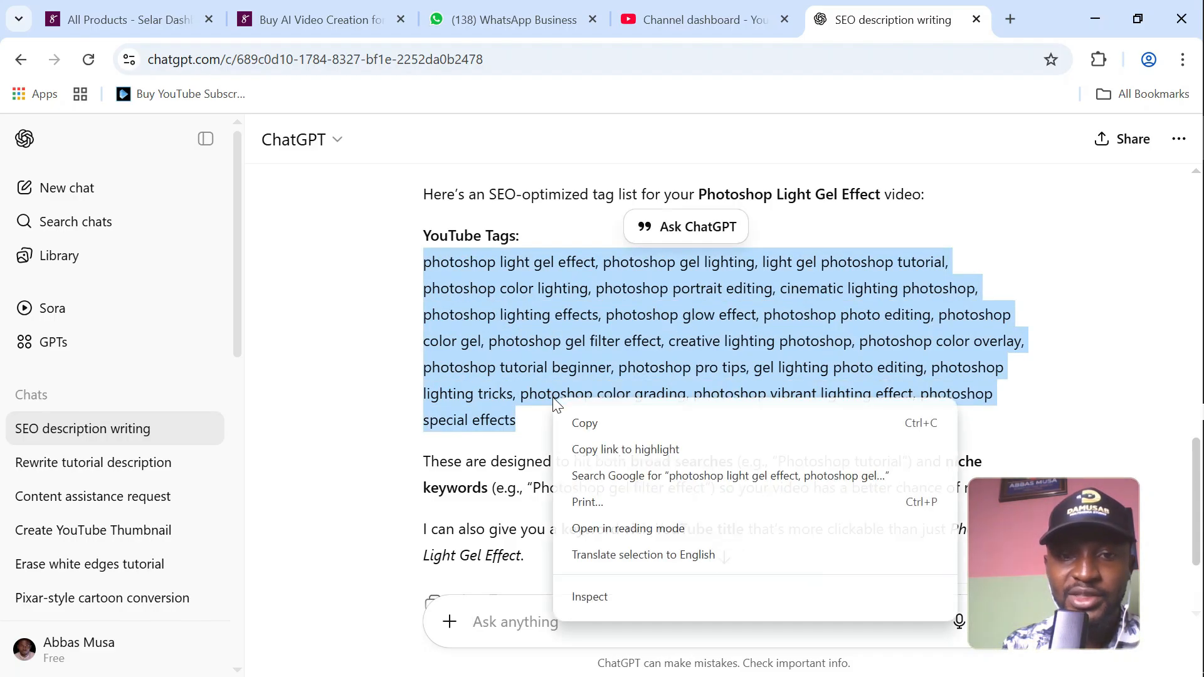
left_click(588, 424)
scroll(543, 429, "down", 2)
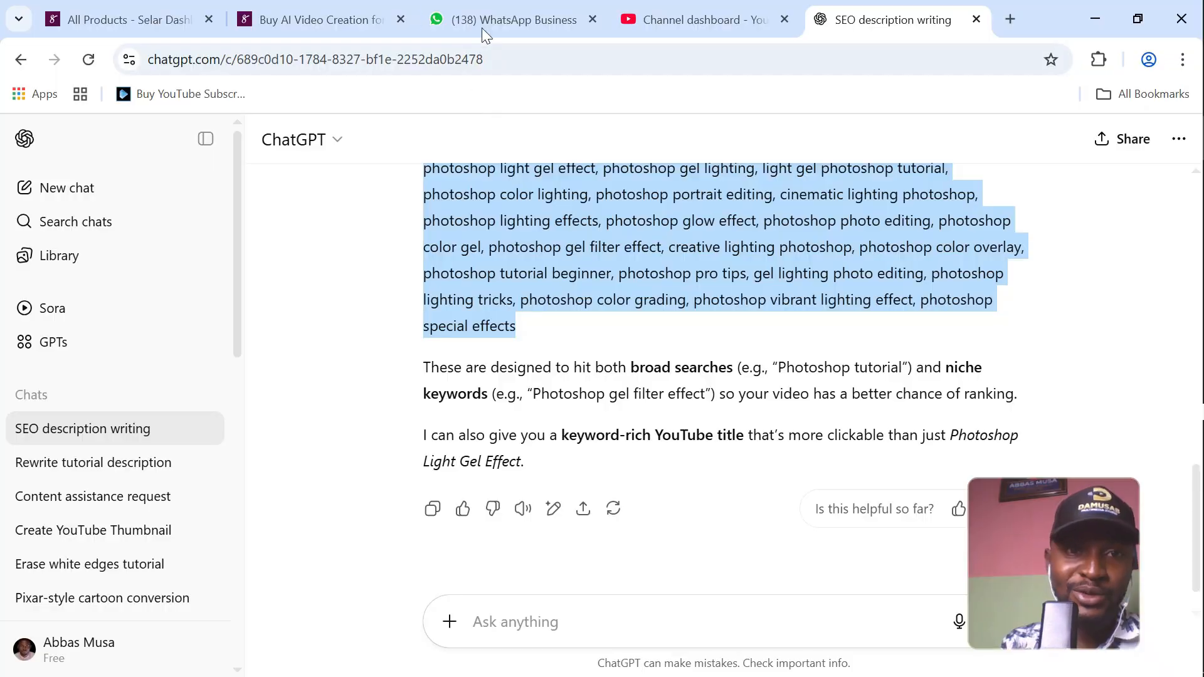
- Switch back to YouTube Studio, paste the copied tags into the video's tags field, and review them
left_click(664, 19)
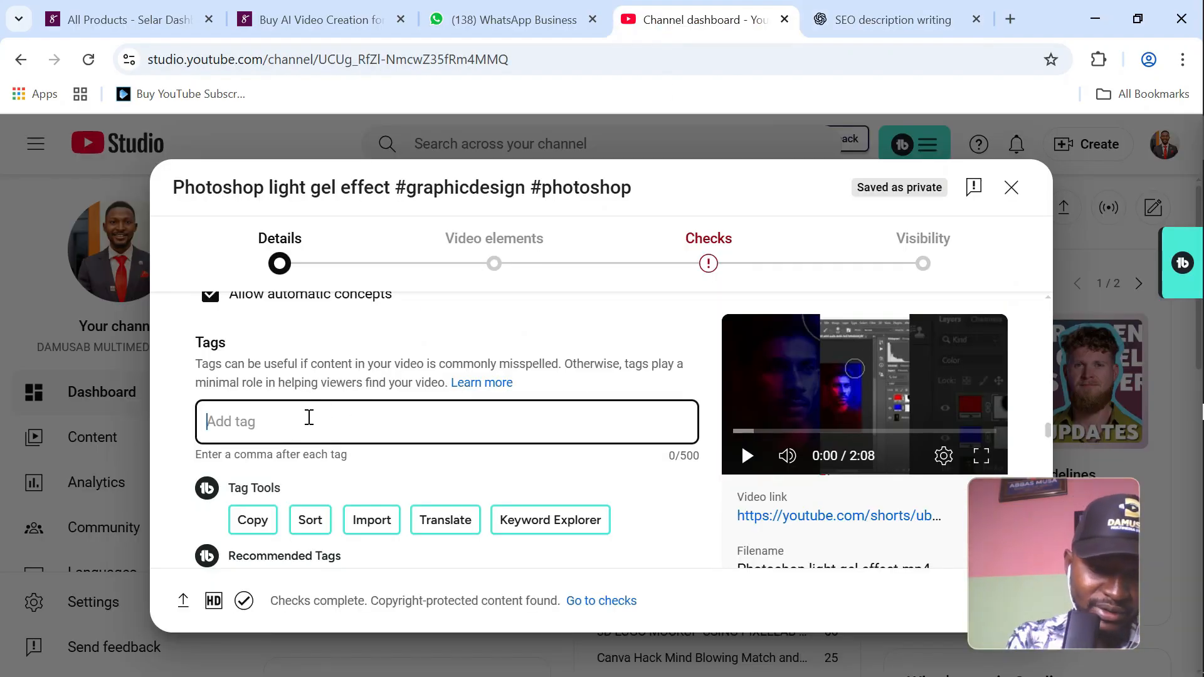
key("ctrl+v")
scroll(308, 424, "up", 3)
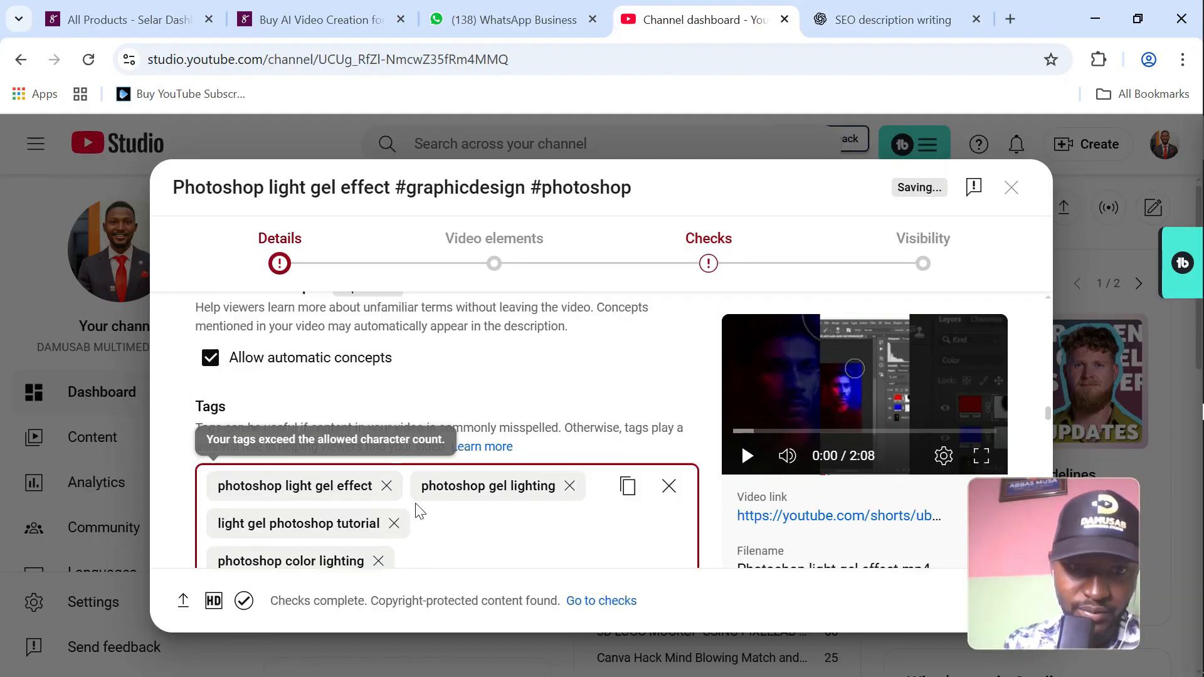
scroll(418, 511, "down", 5)
scroll(339, 424, "up", 10)
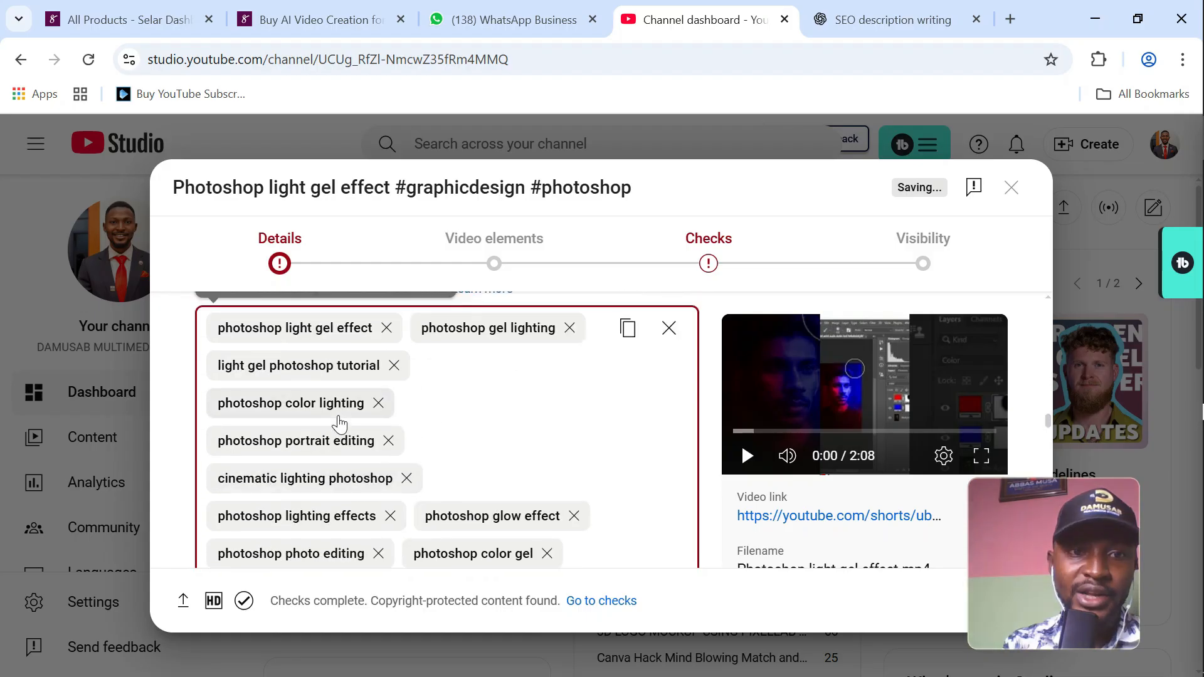
scroll(333, 403, "up", 2)
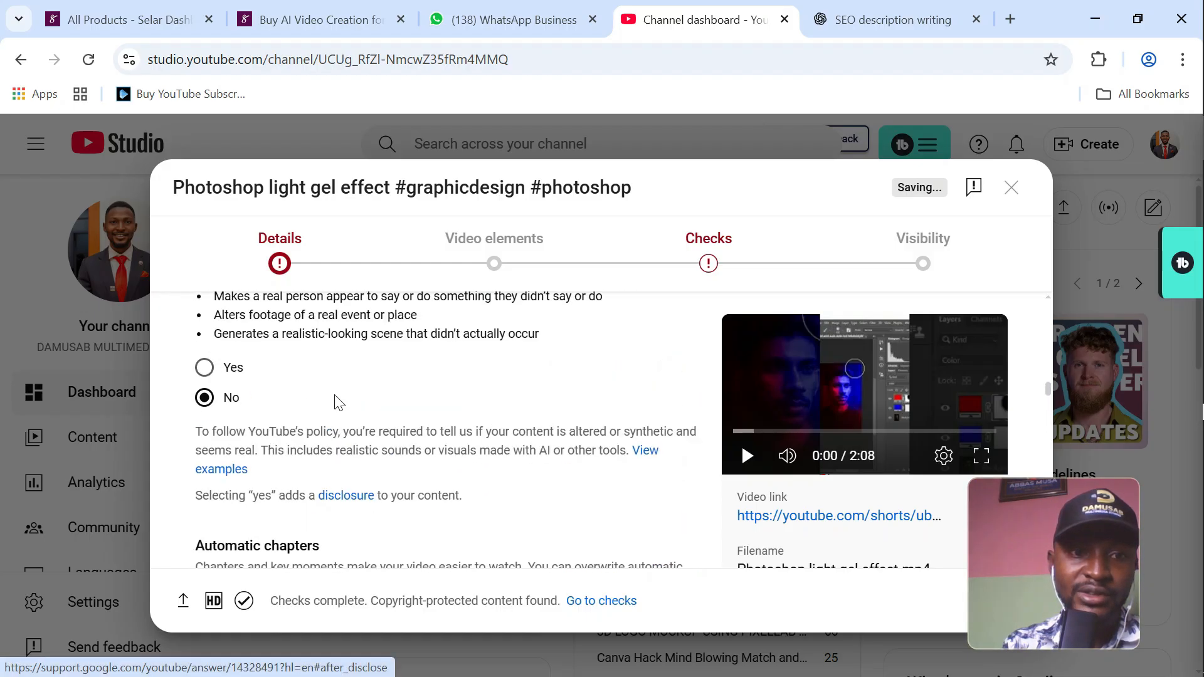
scroll(384, 484, "down", 12)
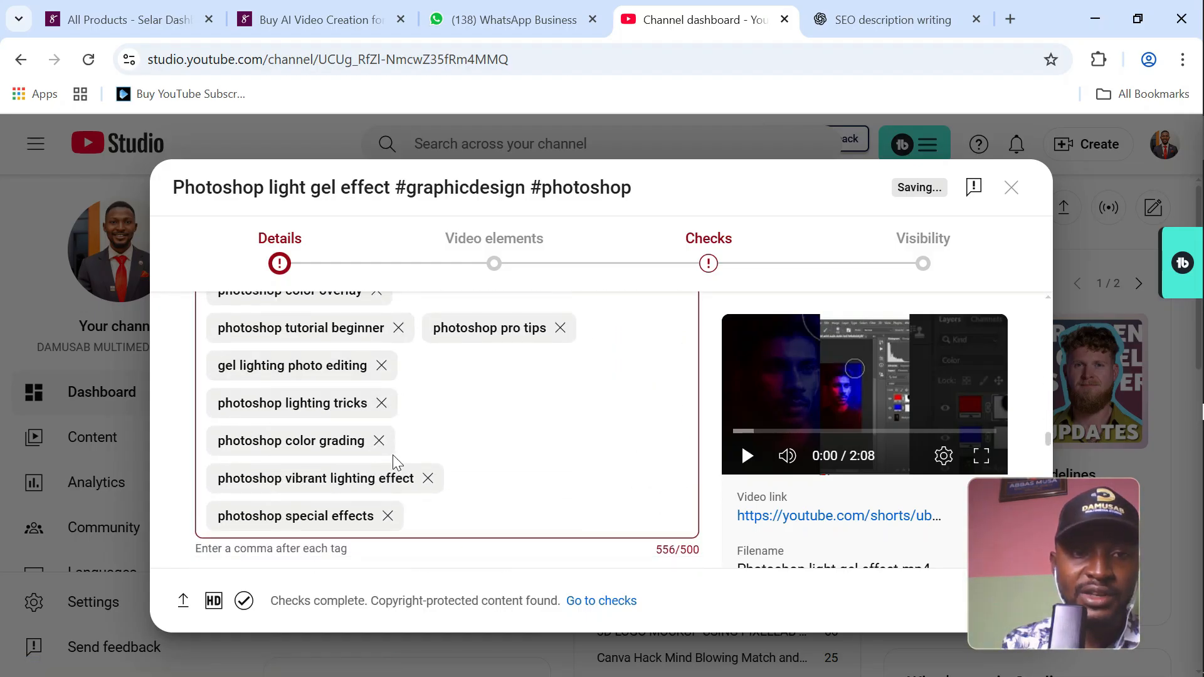
scroll(396, 462, "up", 3)
scroll(443, 502, "down", 2)
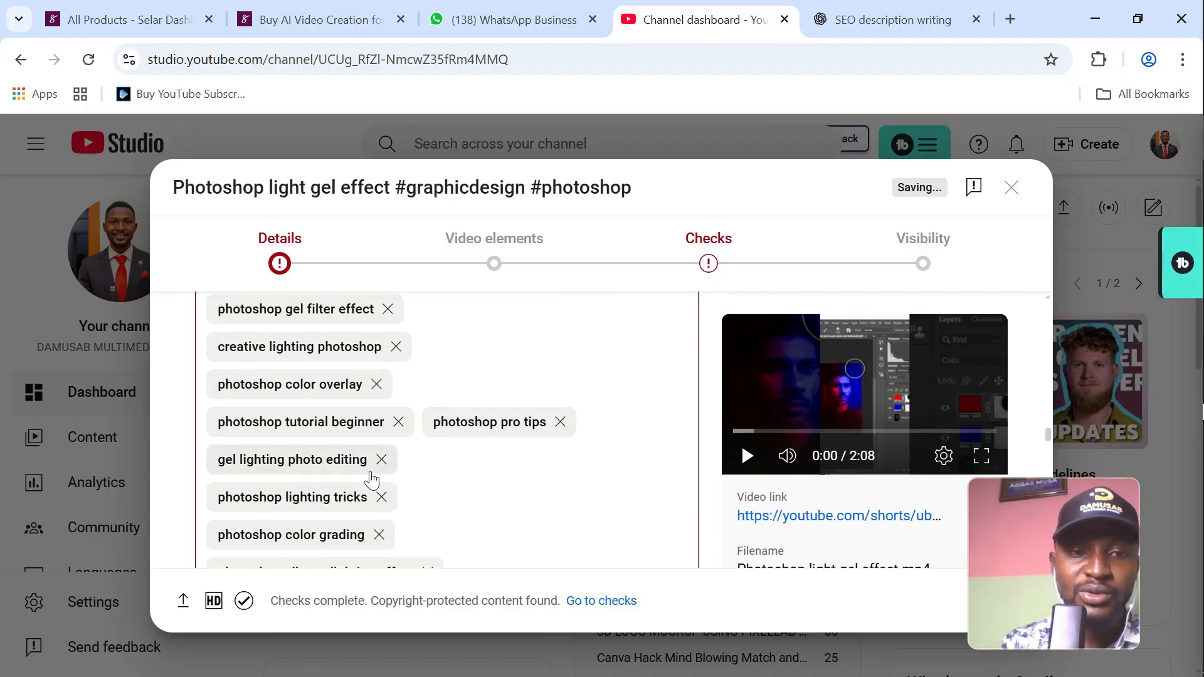
- Remove the tags "photoshop special effects" and "photoshop vibrant lighting effect" from the video's tag list
scroll(364, 530, "down", 3)
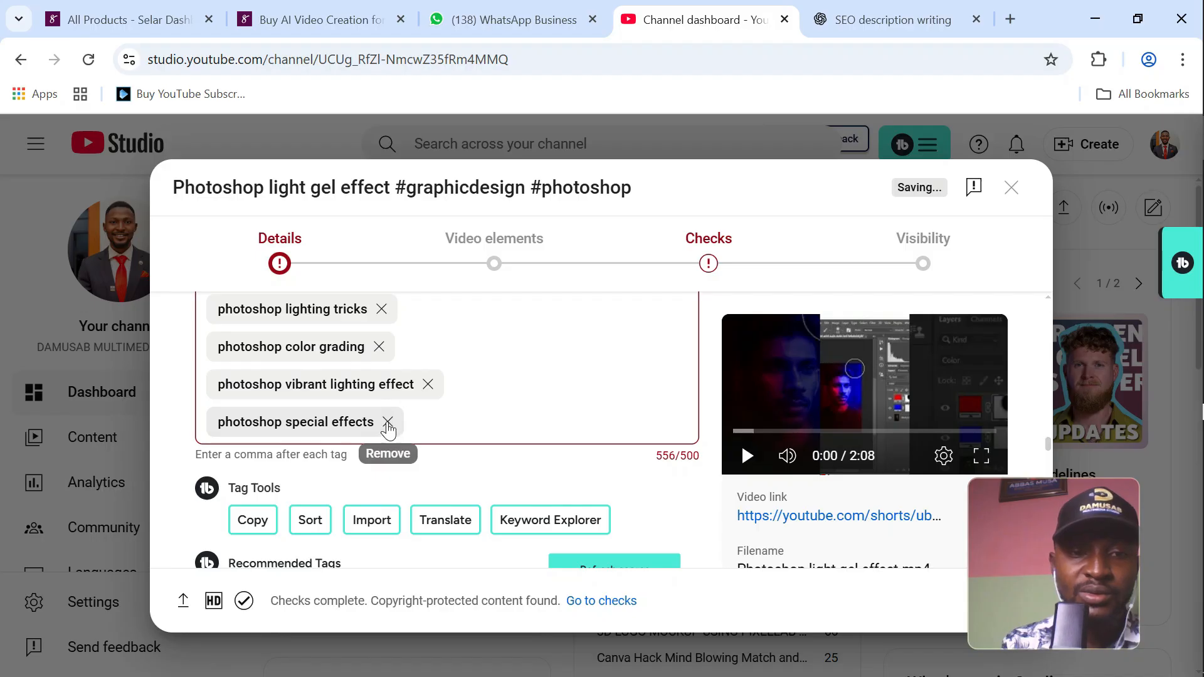
left_click(388, 422)
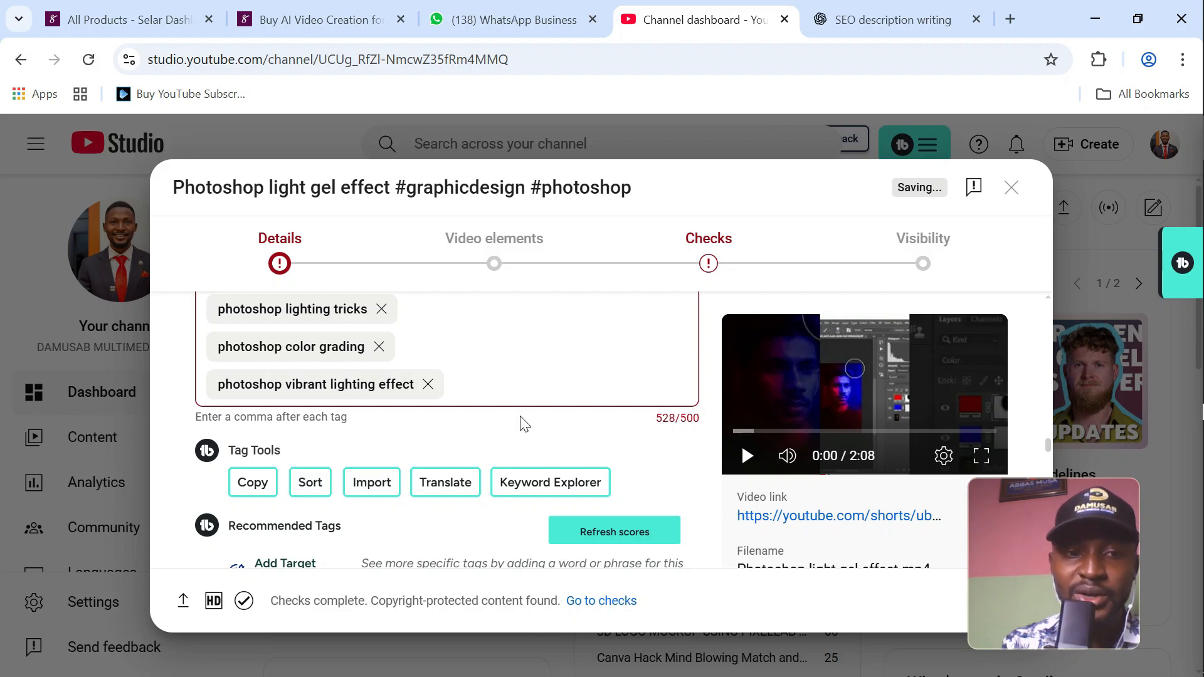
left_click(427, 384)
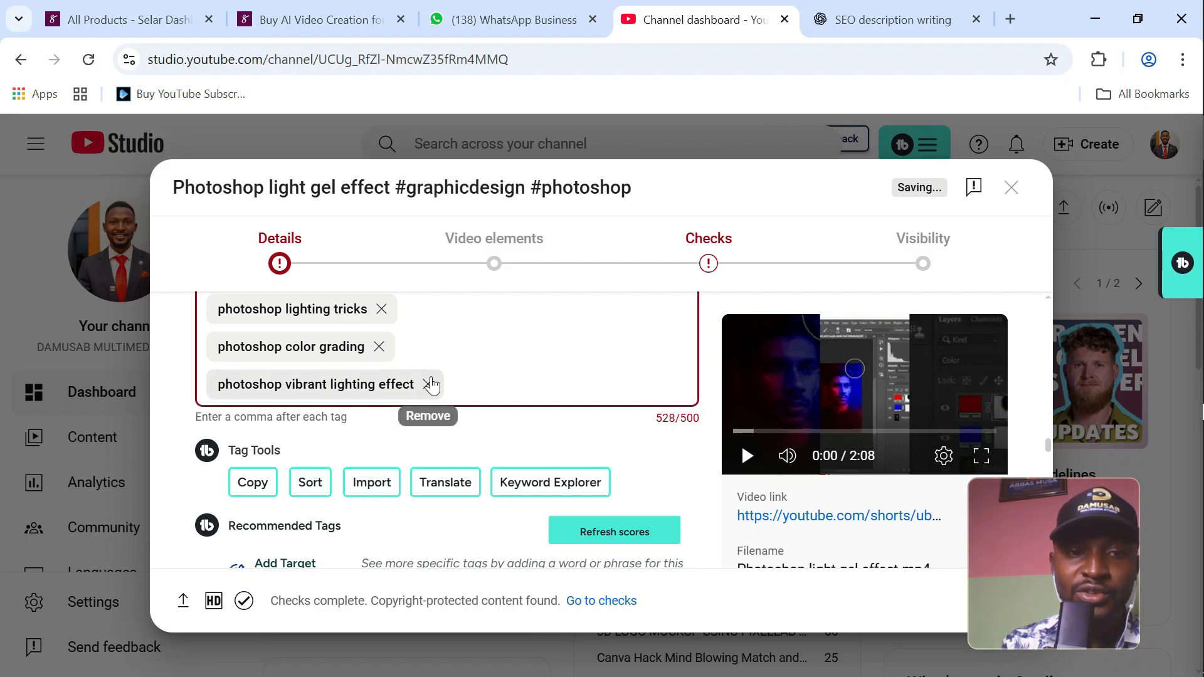
scroll(388, 385, "up", 2)
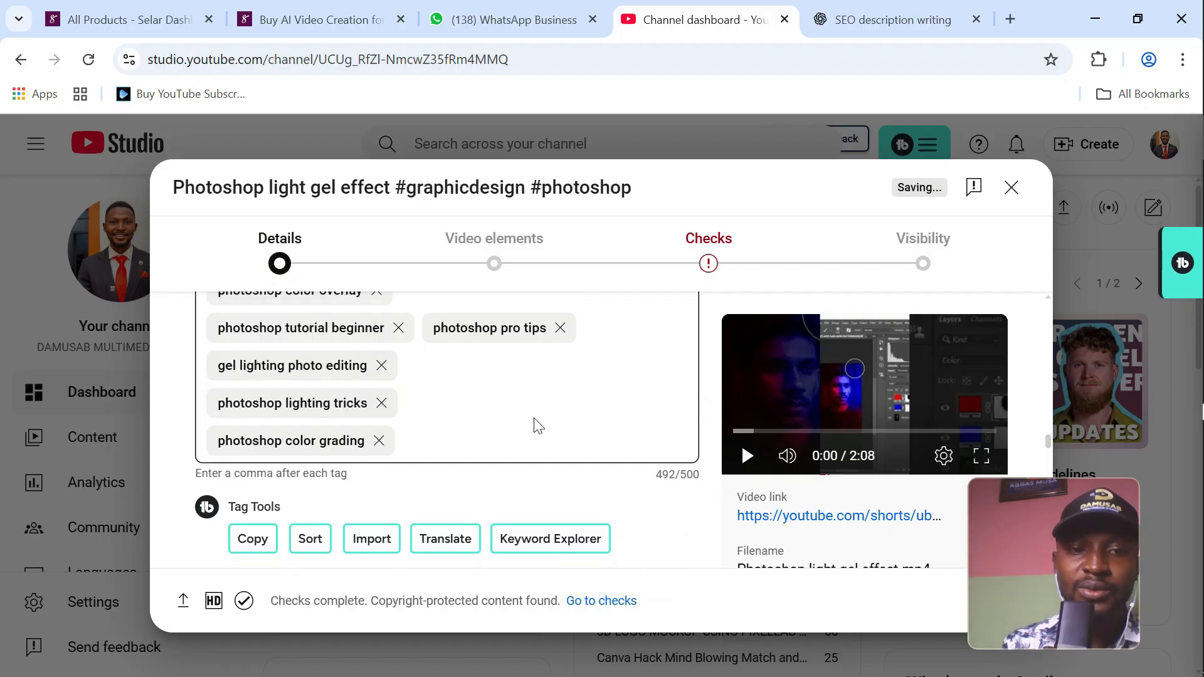
- Add the recommended tag "photoshop tutorial 2025" to the video's tags and remove the tag "gel lighting photo editing"
scroll(430, 430, "down", 3)
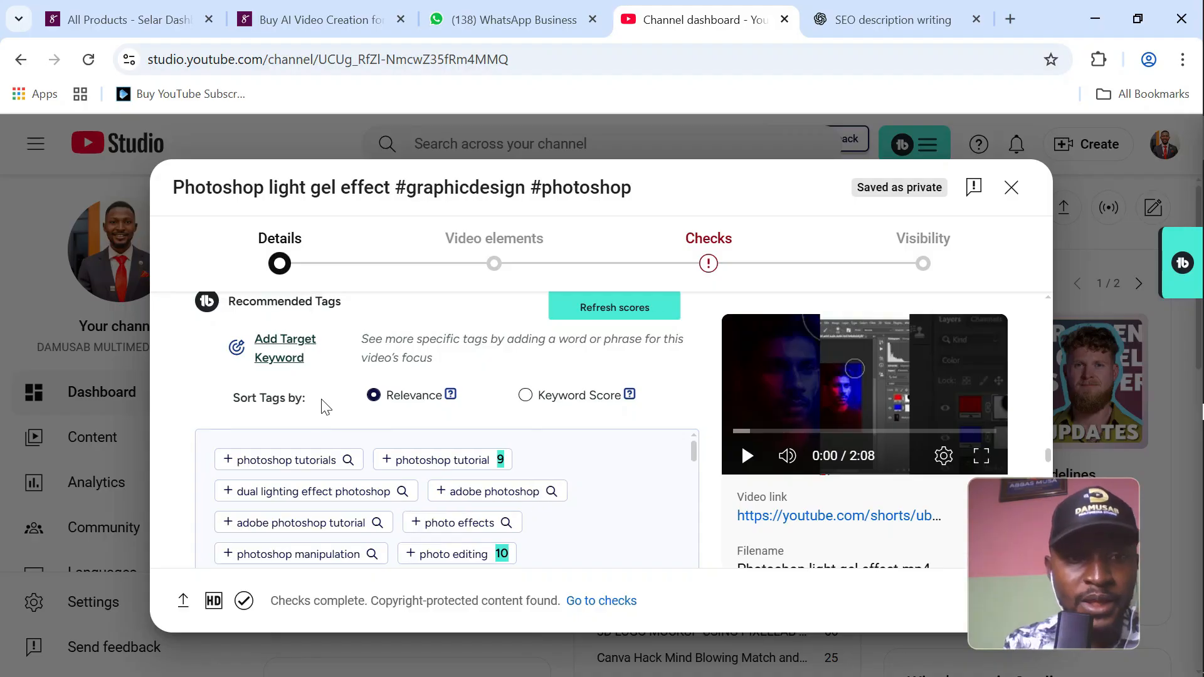
scroll(322, 404, "up", 1)
scroll(357, 414, "down", 3)
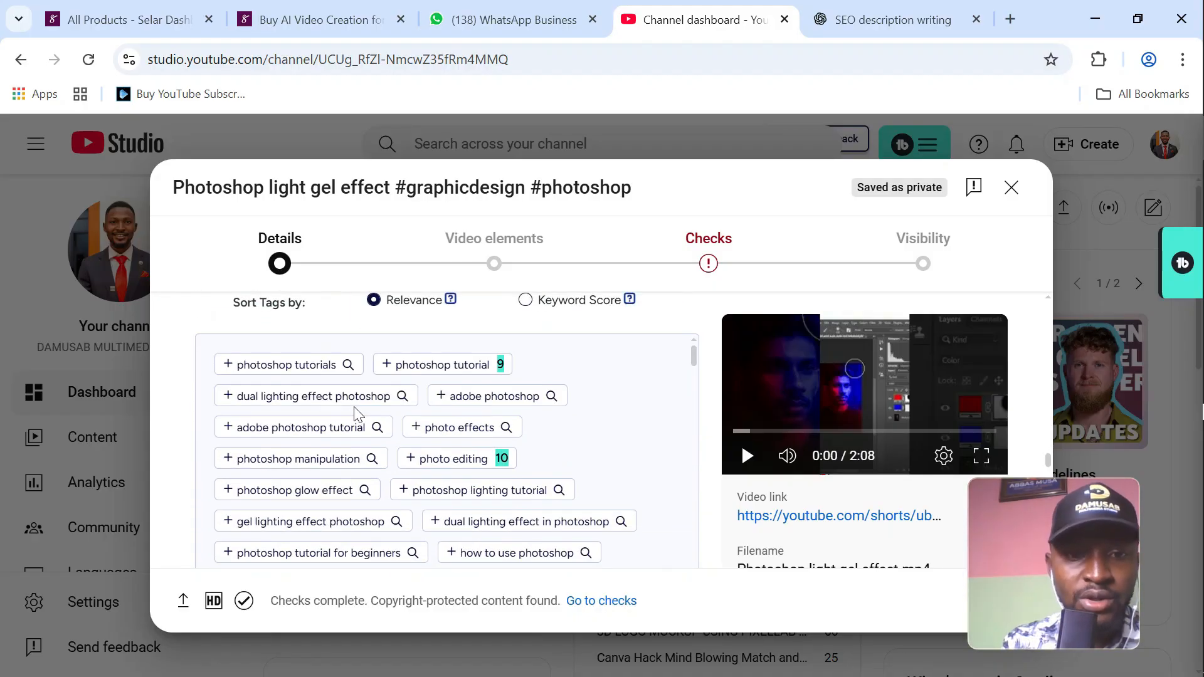
scroll(357, 414, "down", 3)
scroll(416, 430, "up", 6)
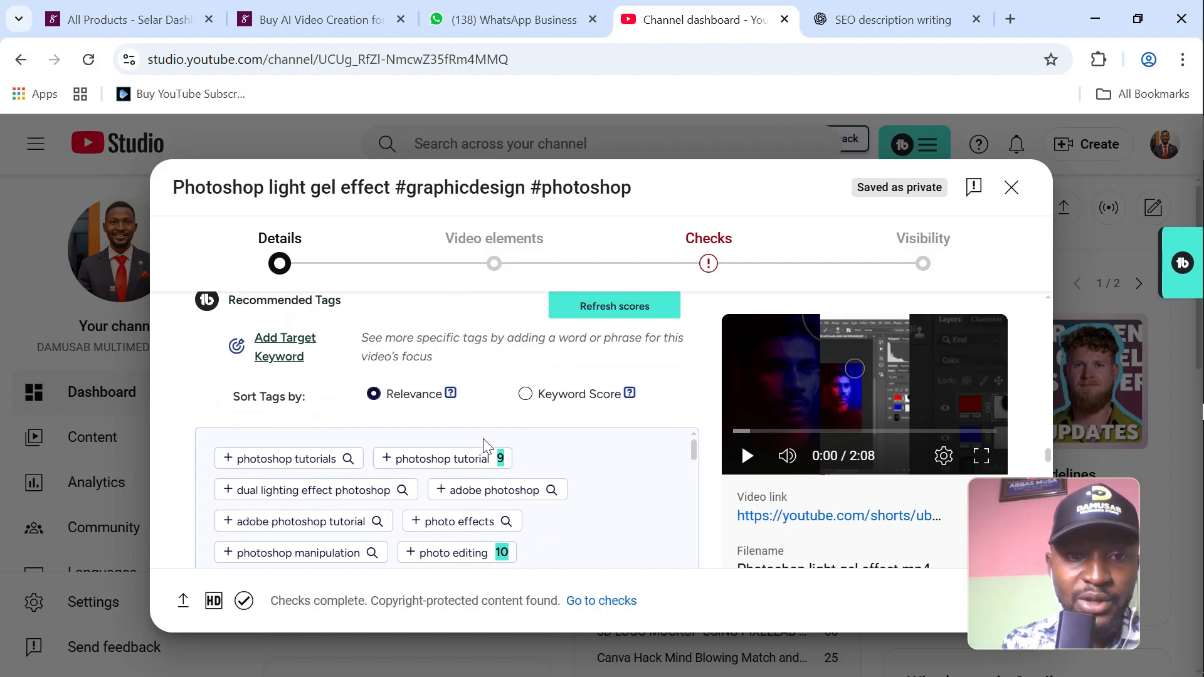
scroll(495, 470, "down", 5)
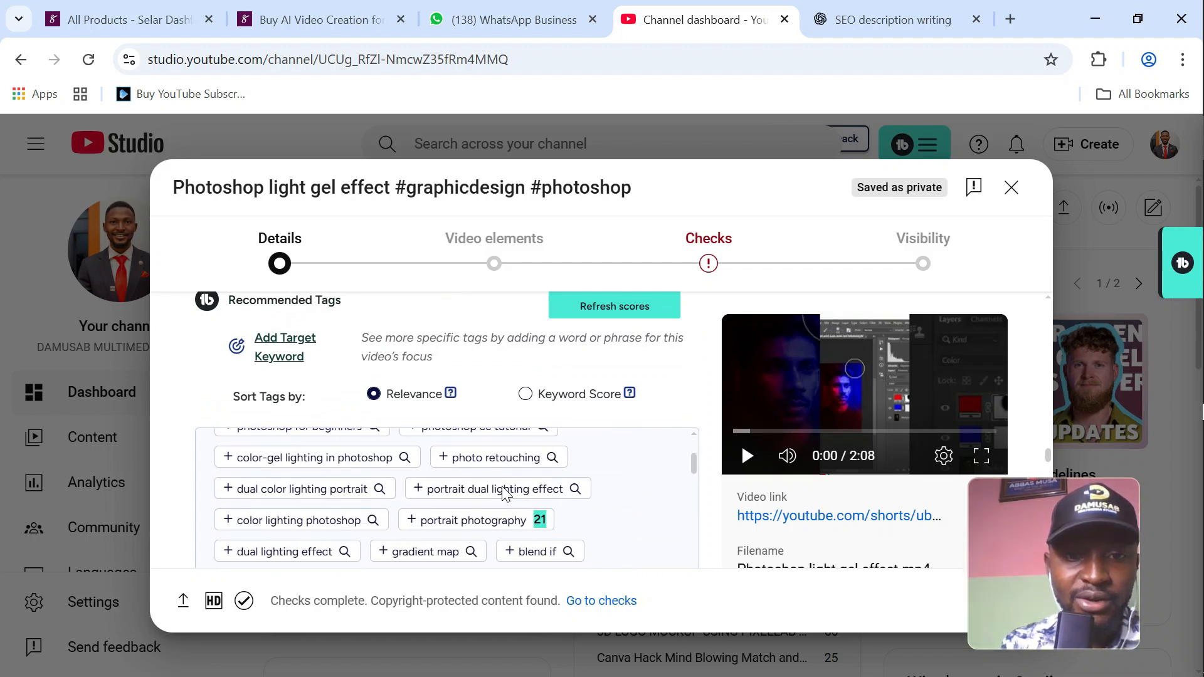
scroll(506, 493, "down", 5)
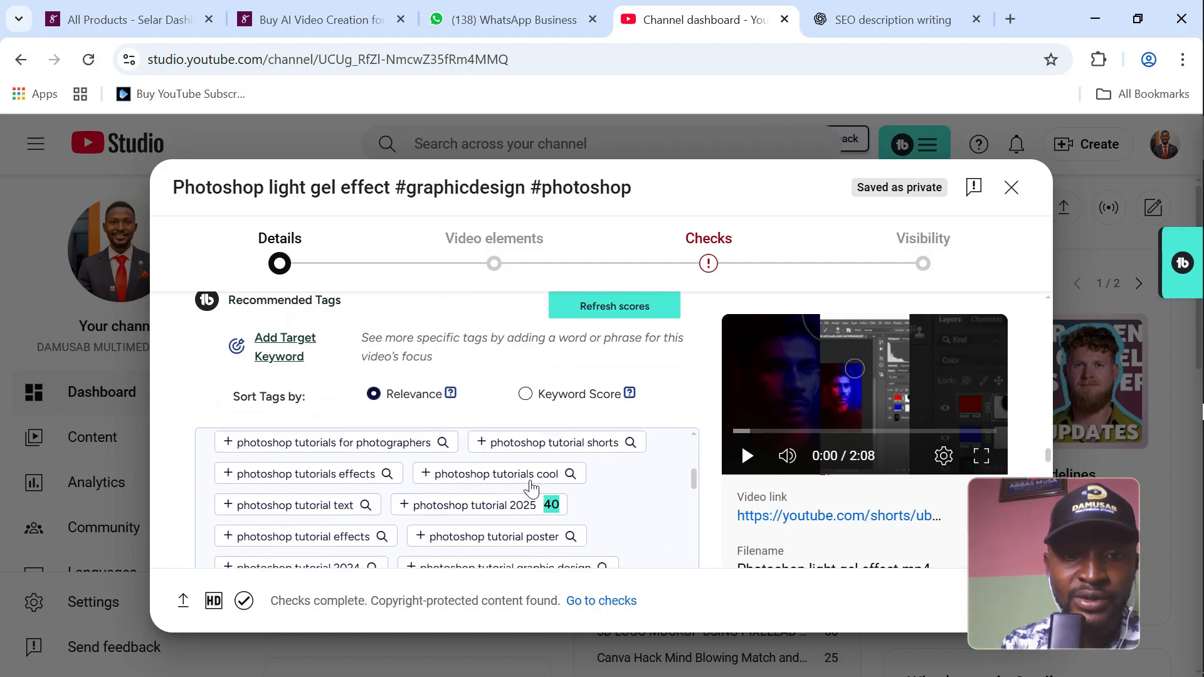
scroll(501, 498, "up", 1)
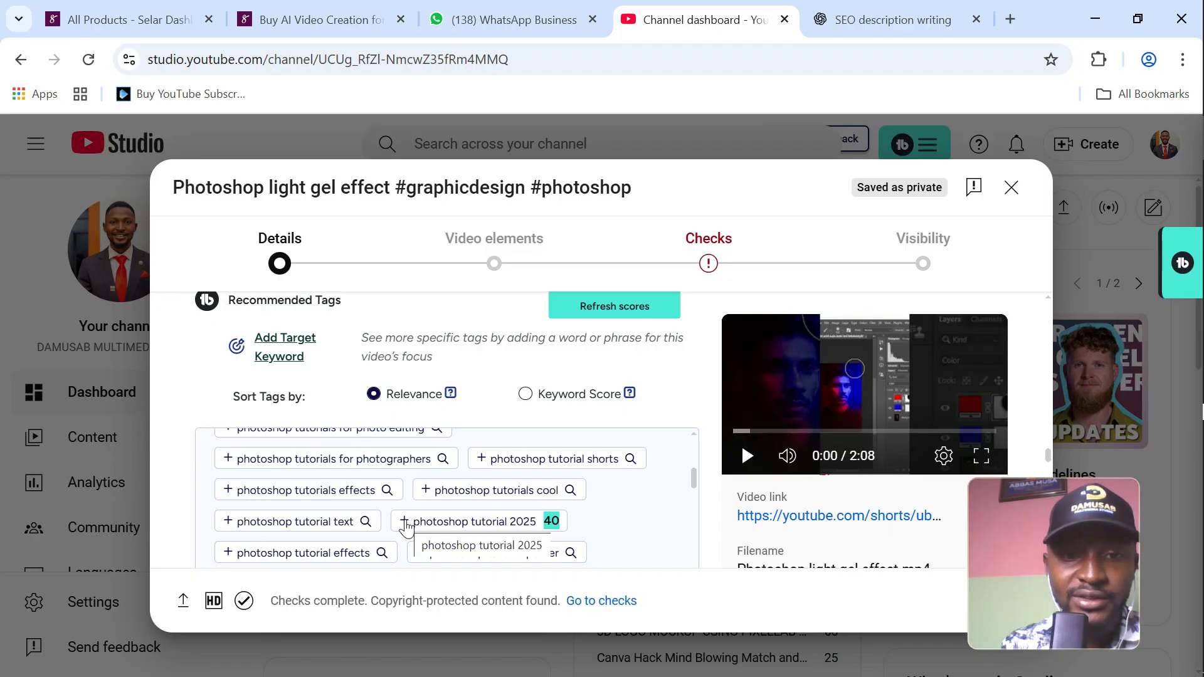
left_click(405, 524)
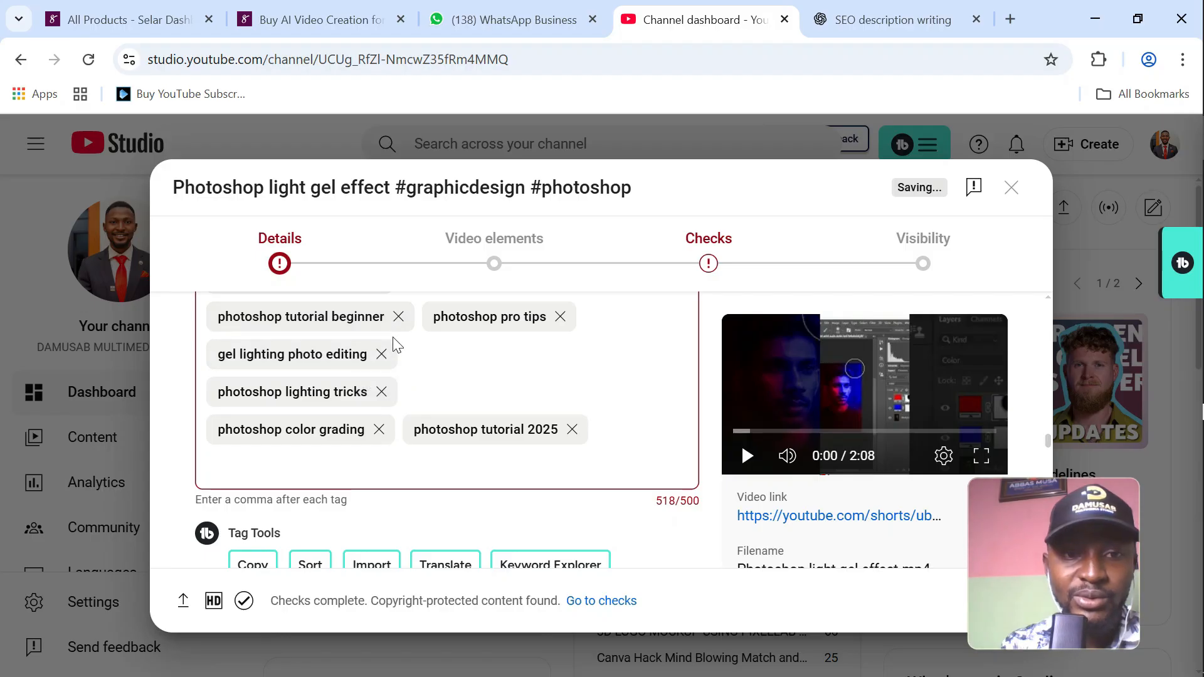
left_click(381, 355)
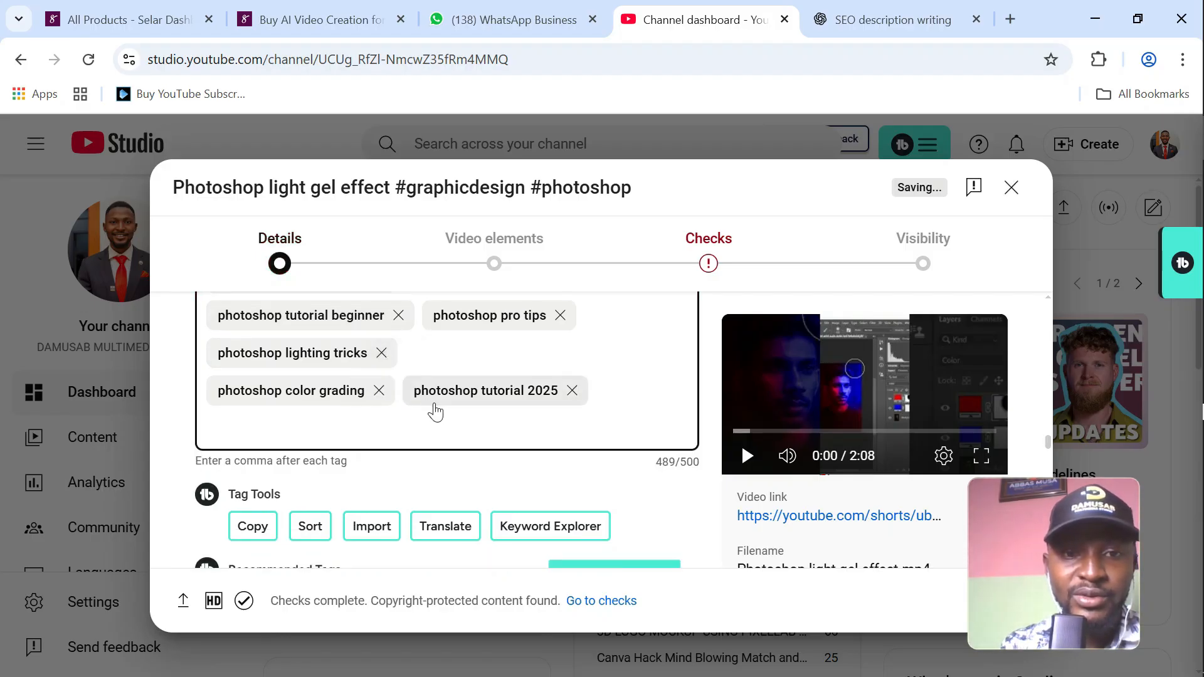
- Set the video language to English in the language and captions certification settings
scroll(437, 412, "down", 5)
scroll(437, 414, "down", 10)
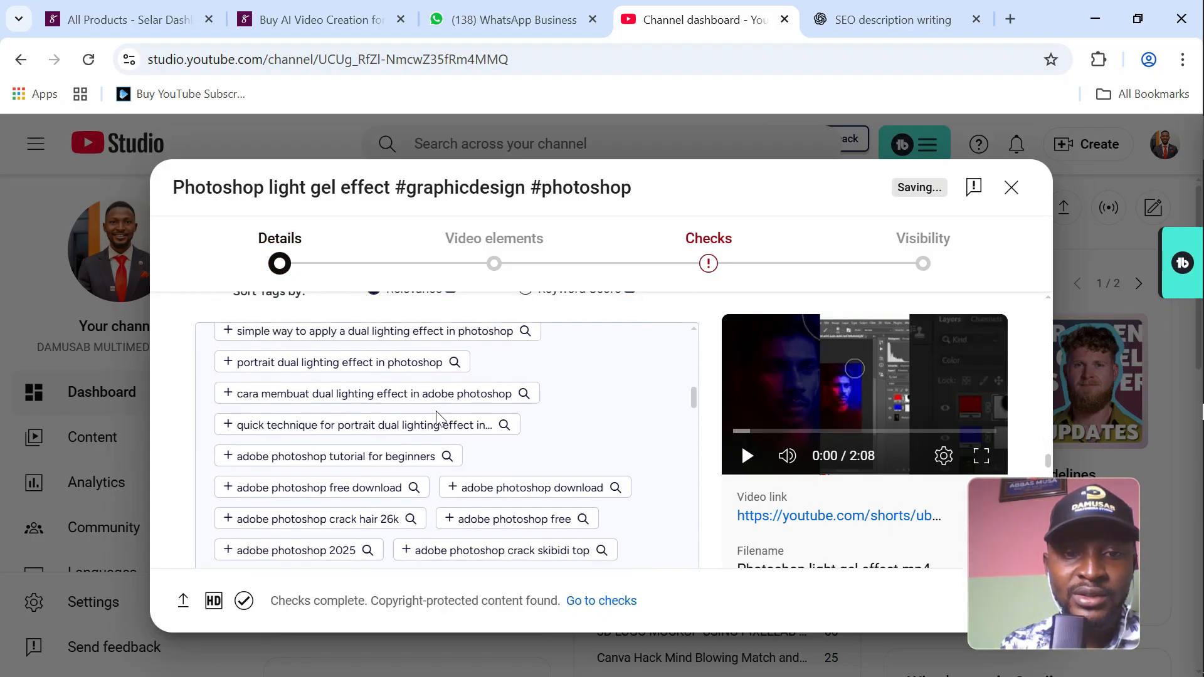
scroll(437, 417, "down", 15)
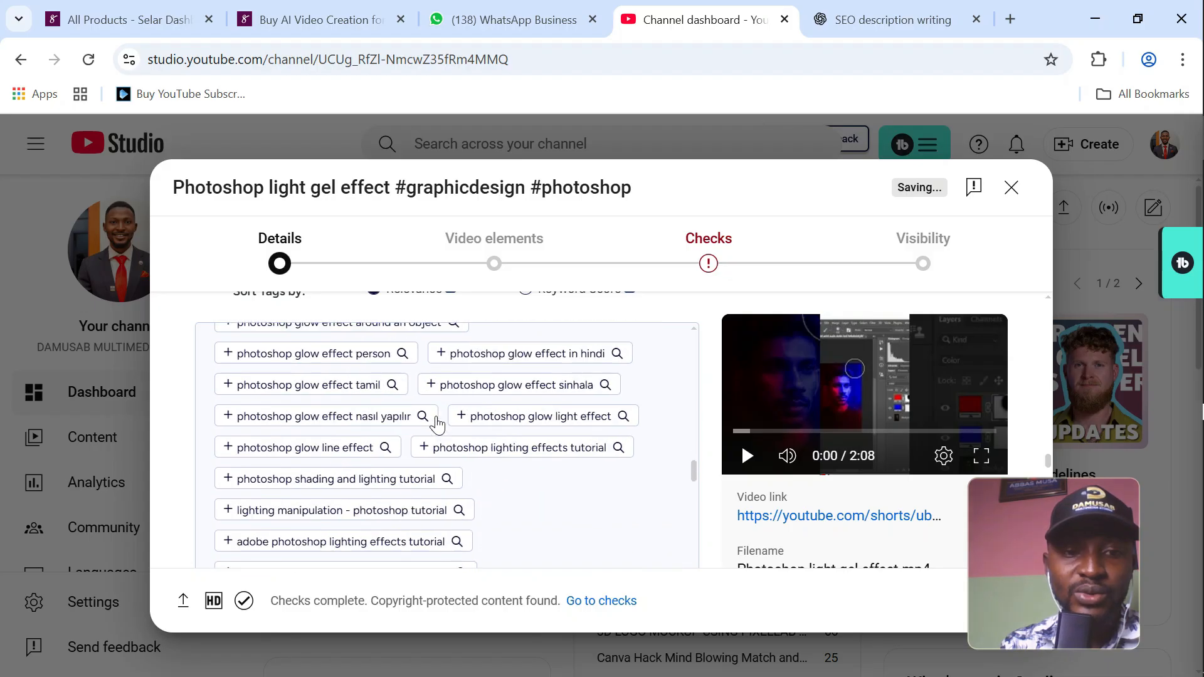
scroll(720, 505, "down", 8)
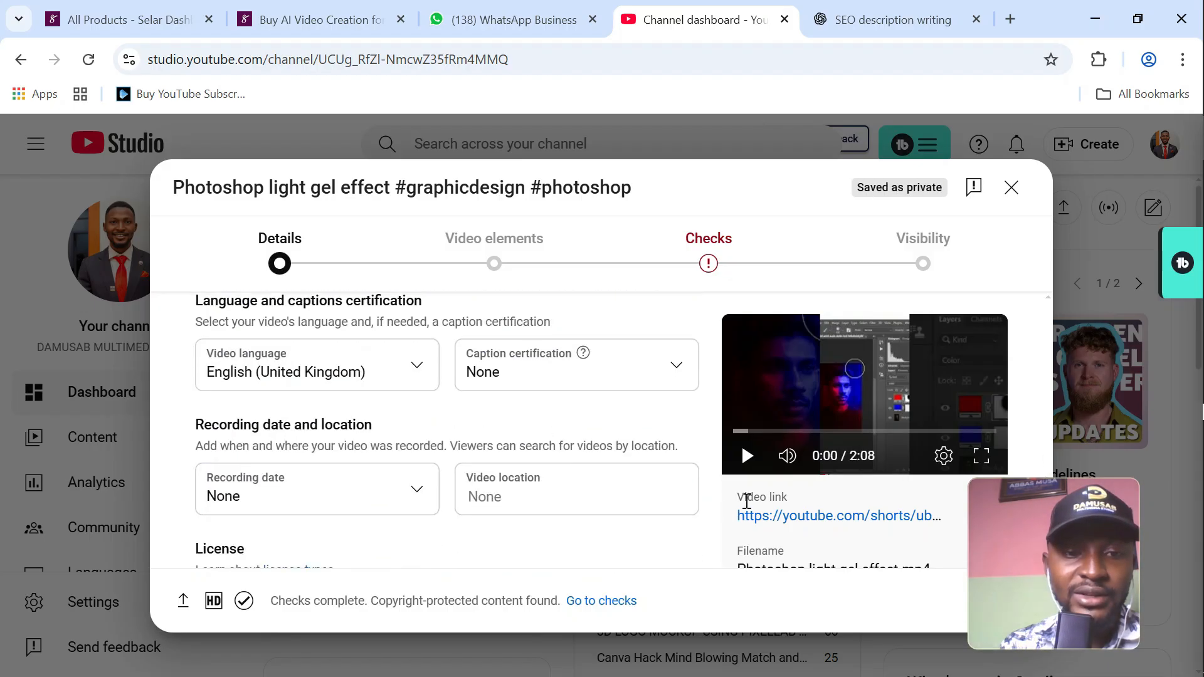
scroll(743, 500, "up", 2)
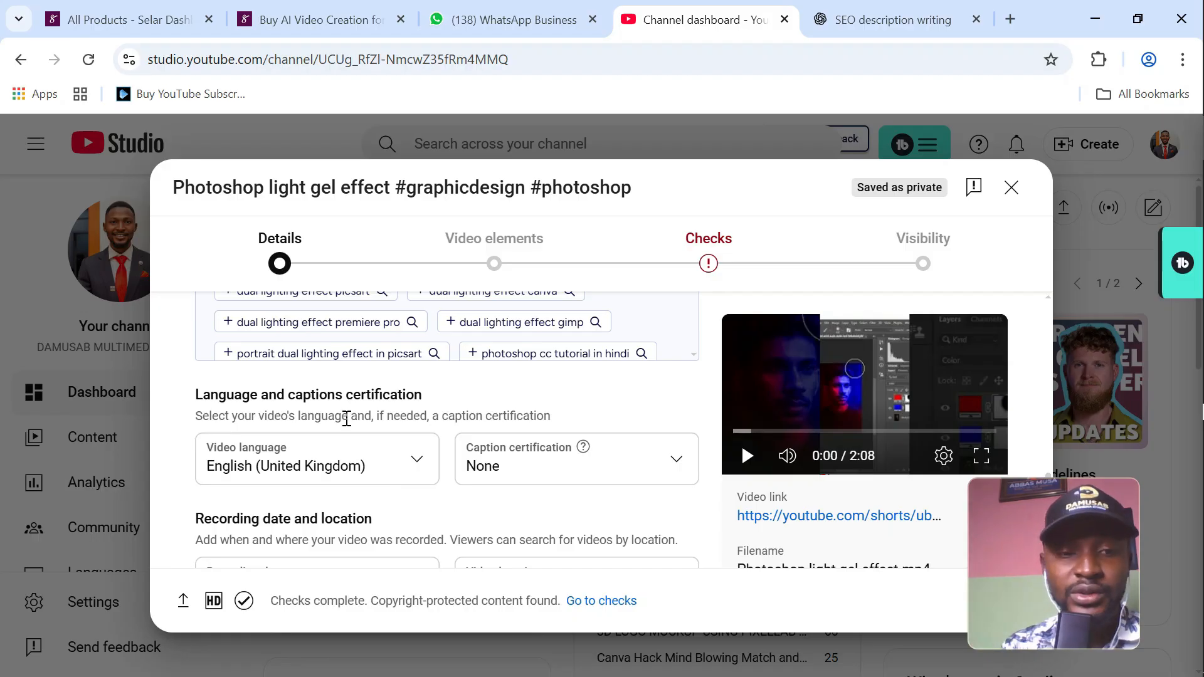
left_click(424, 463)
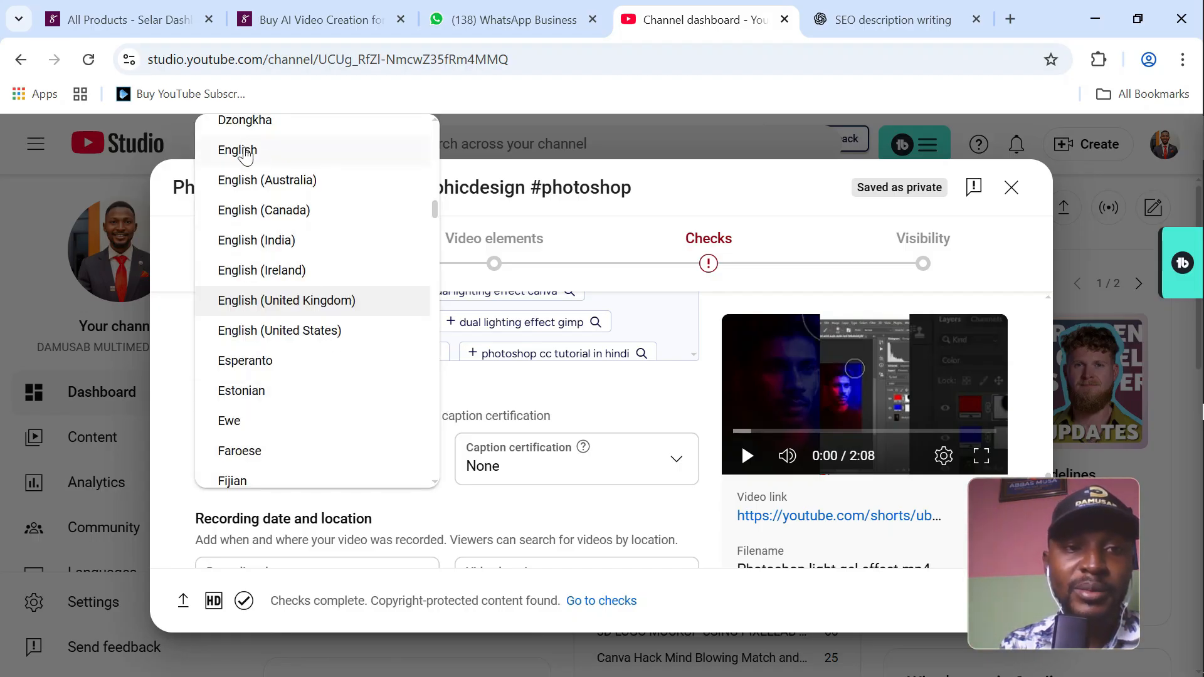
left_click(244, 154)
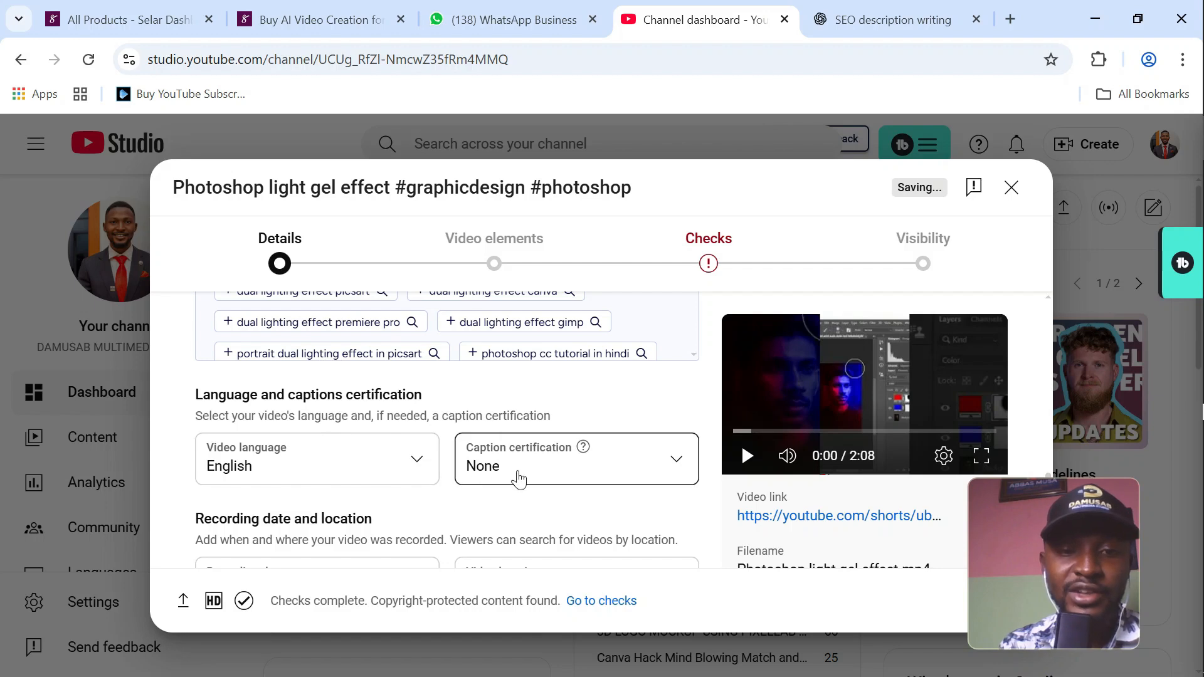
- Set the recording date to Aug 13, 2025 and the video location to United States
scroll(516, 479, "down", 1)
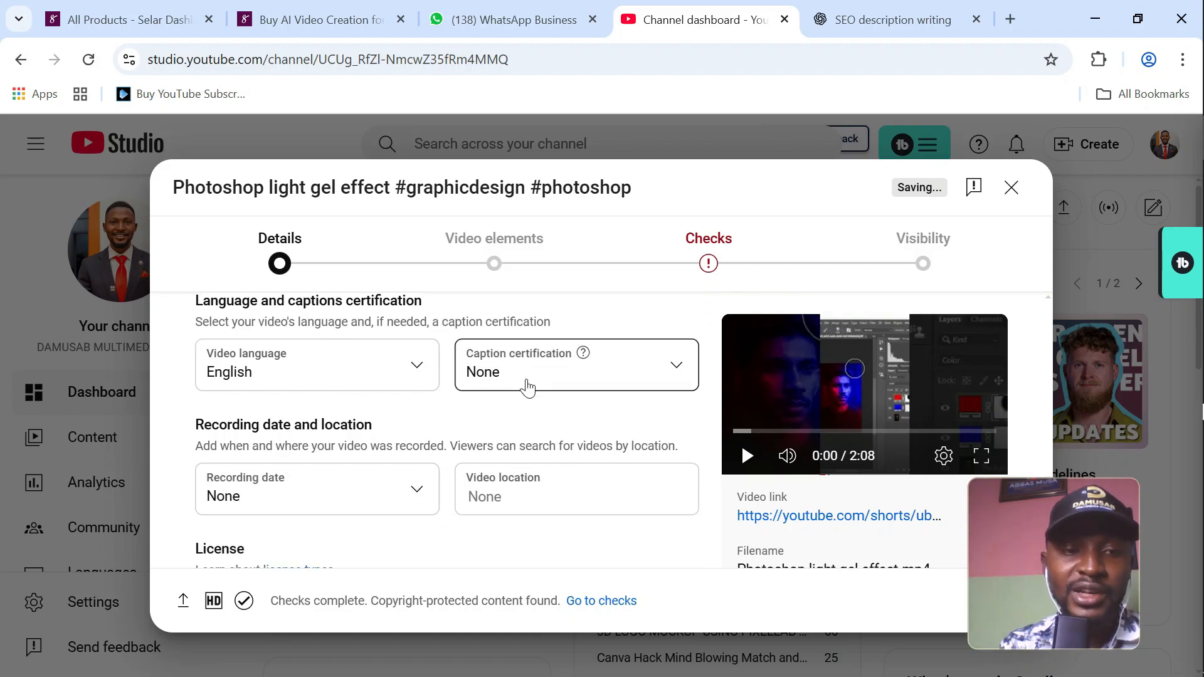
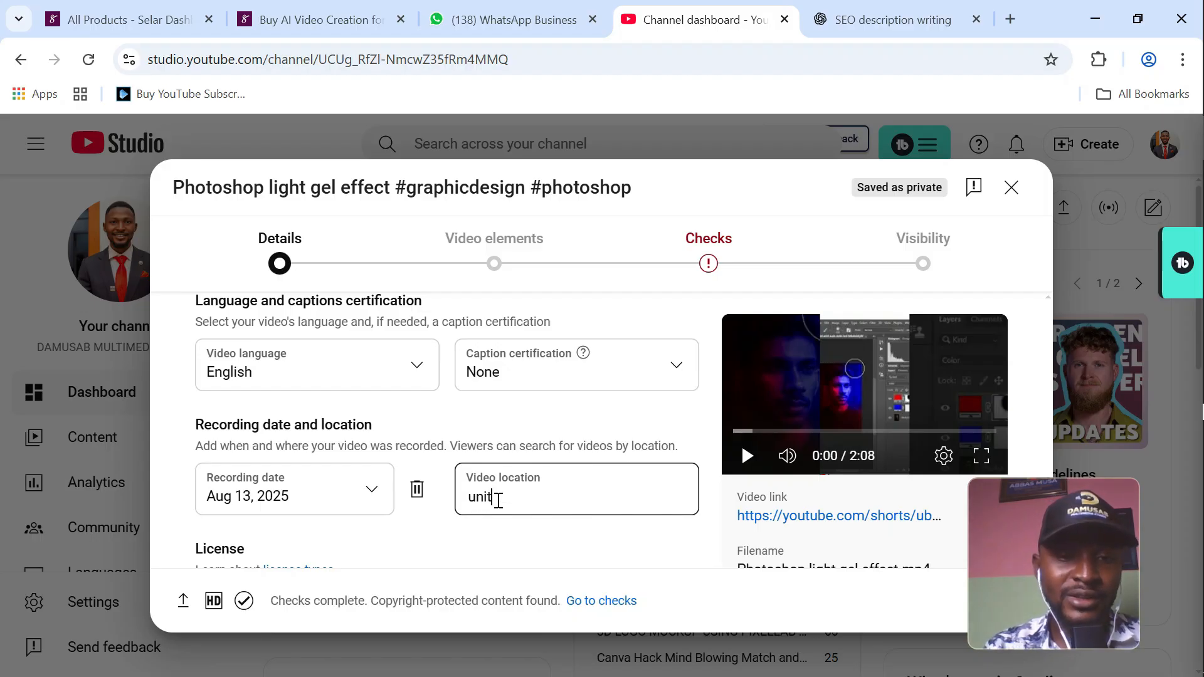
type("ed")
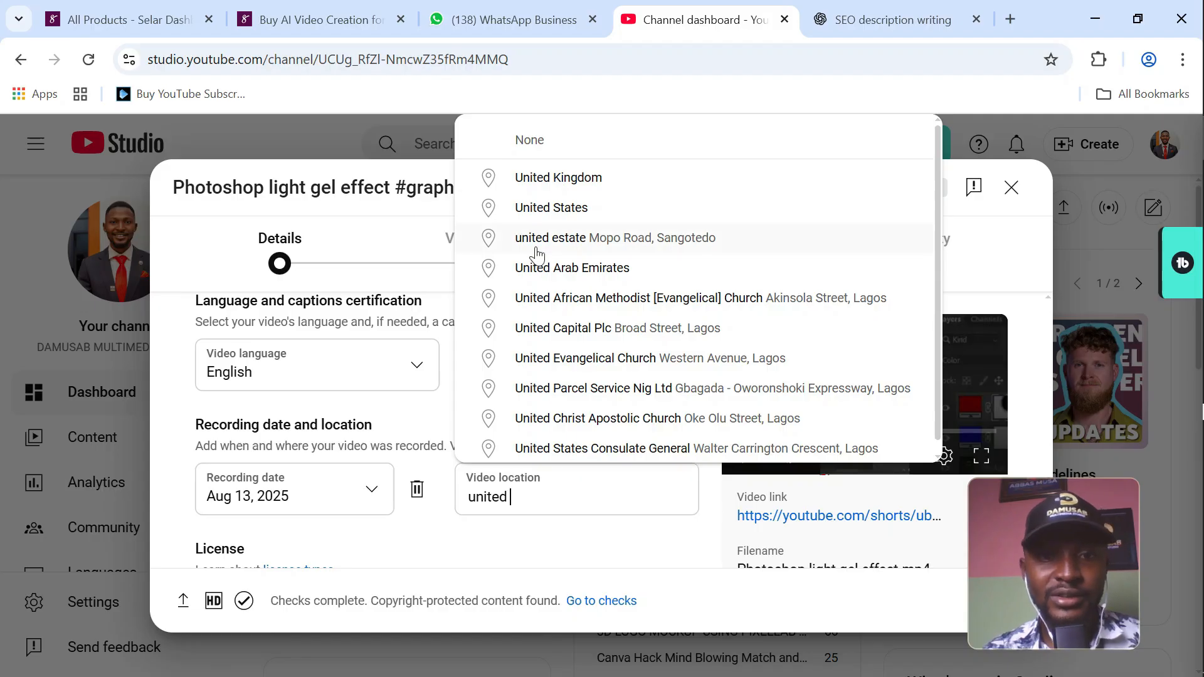
left_click(555, 208)
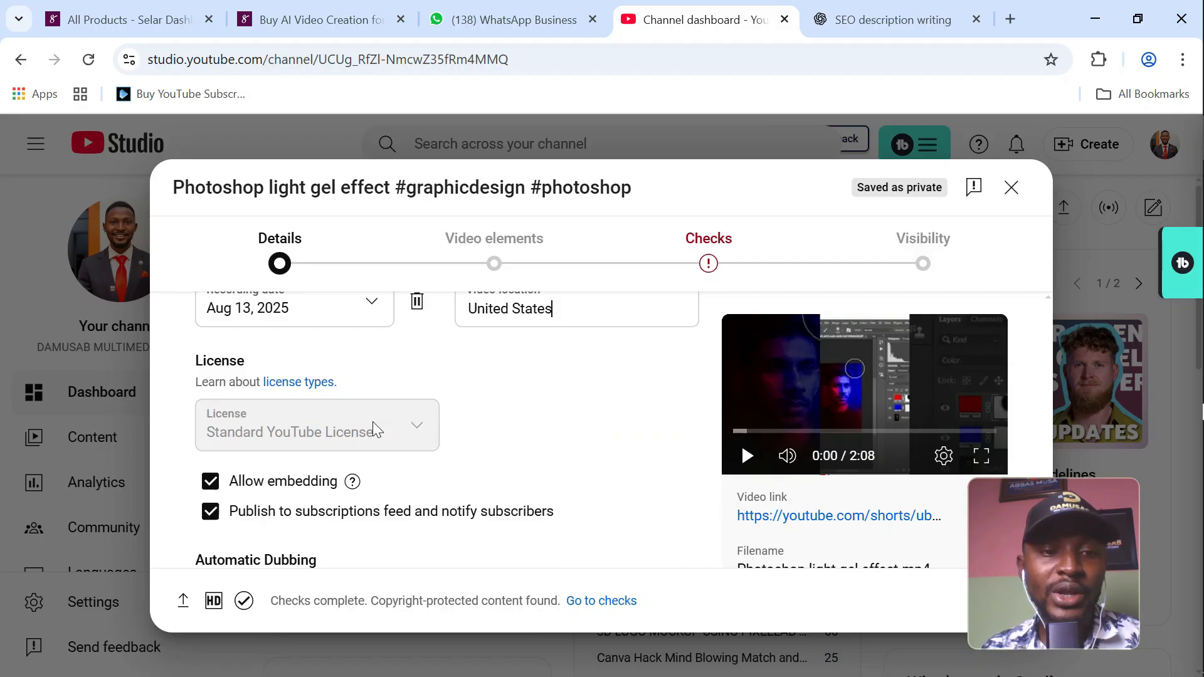
- Choose Education as the video's category and set its type to How-to
scroll(375, 426, "down", 2)
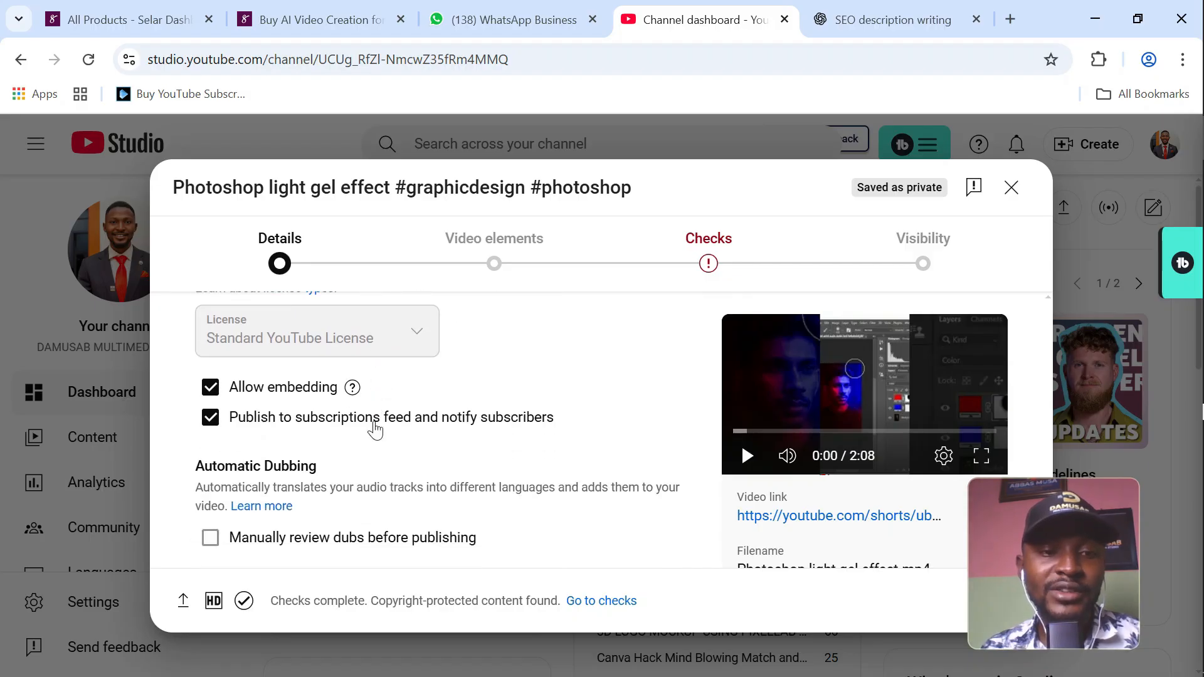
scroll(374, 429, "down", 6)
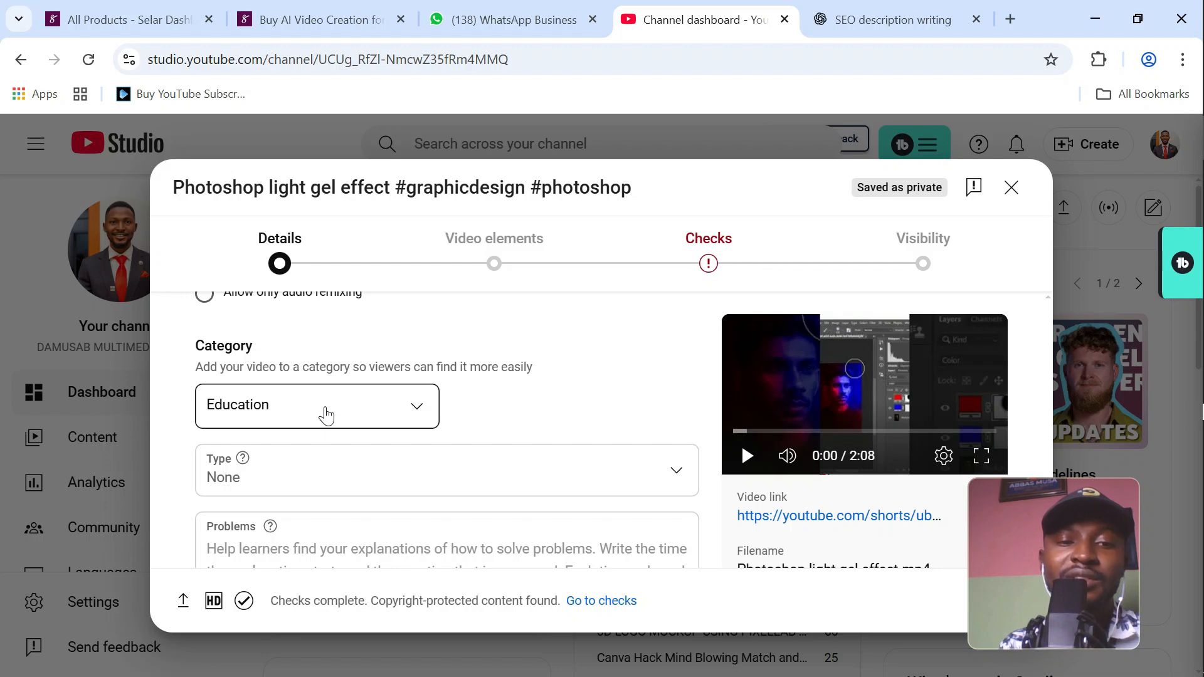
left_click(325, 414)
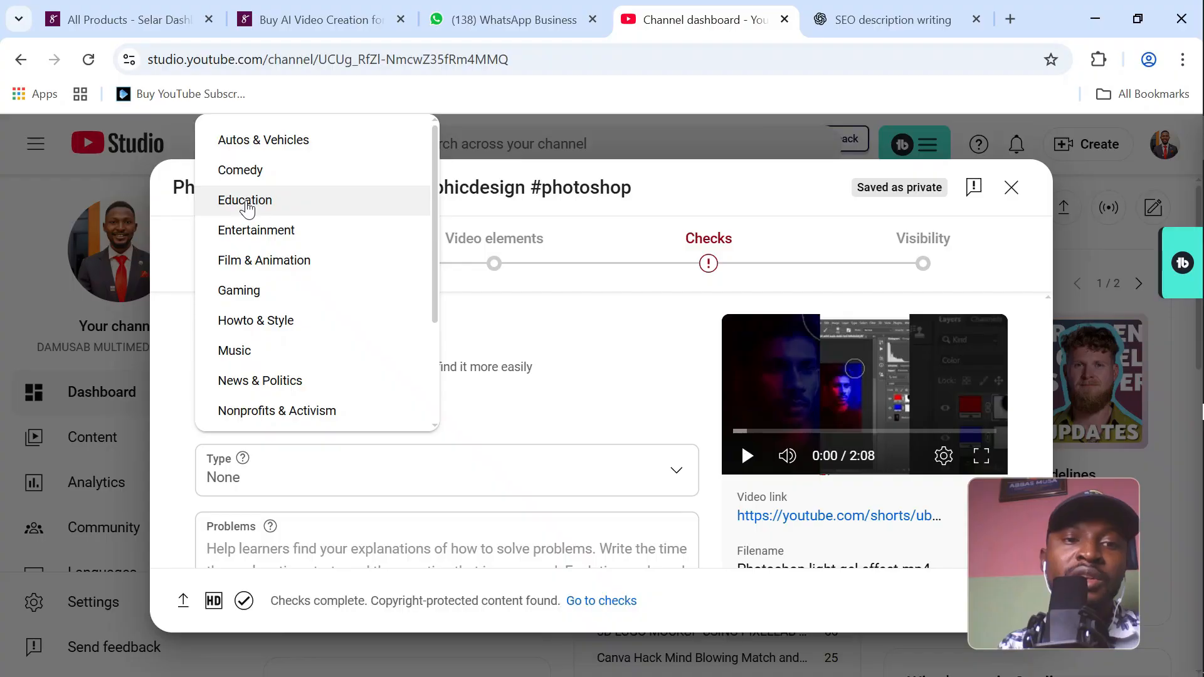
left_click(250, 207)
scroll(341, 417, "down", 3)
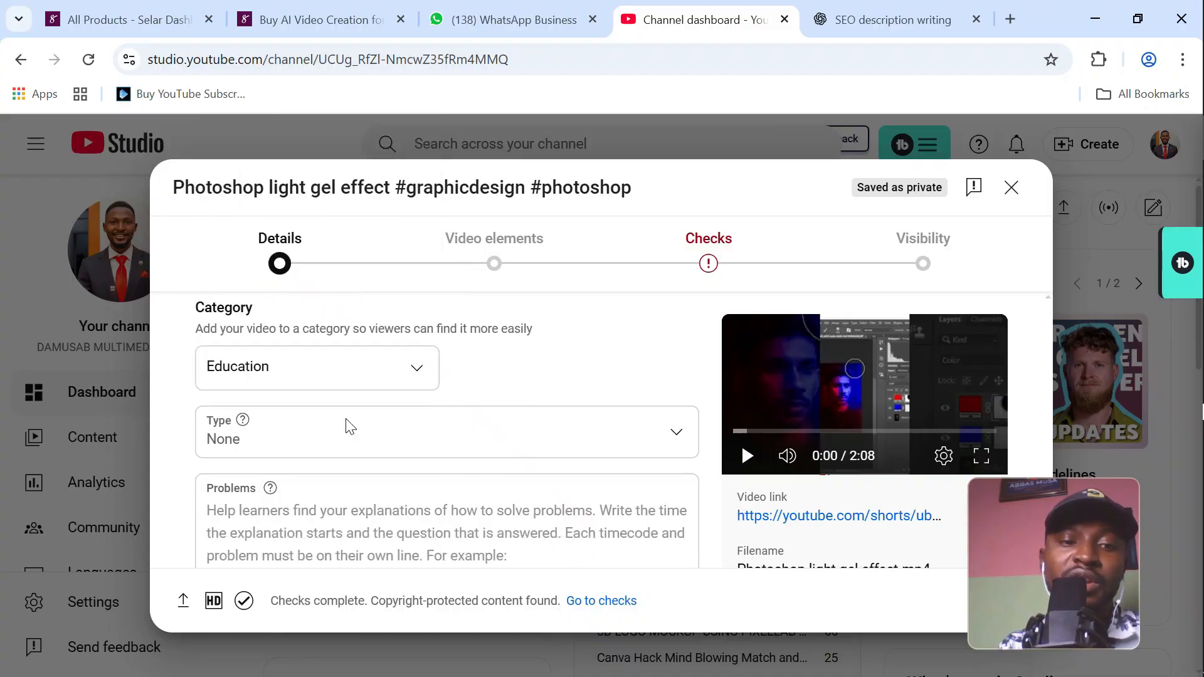
scroll(348, 422, "up", 3)
scroll(351, 428, "down", 1)
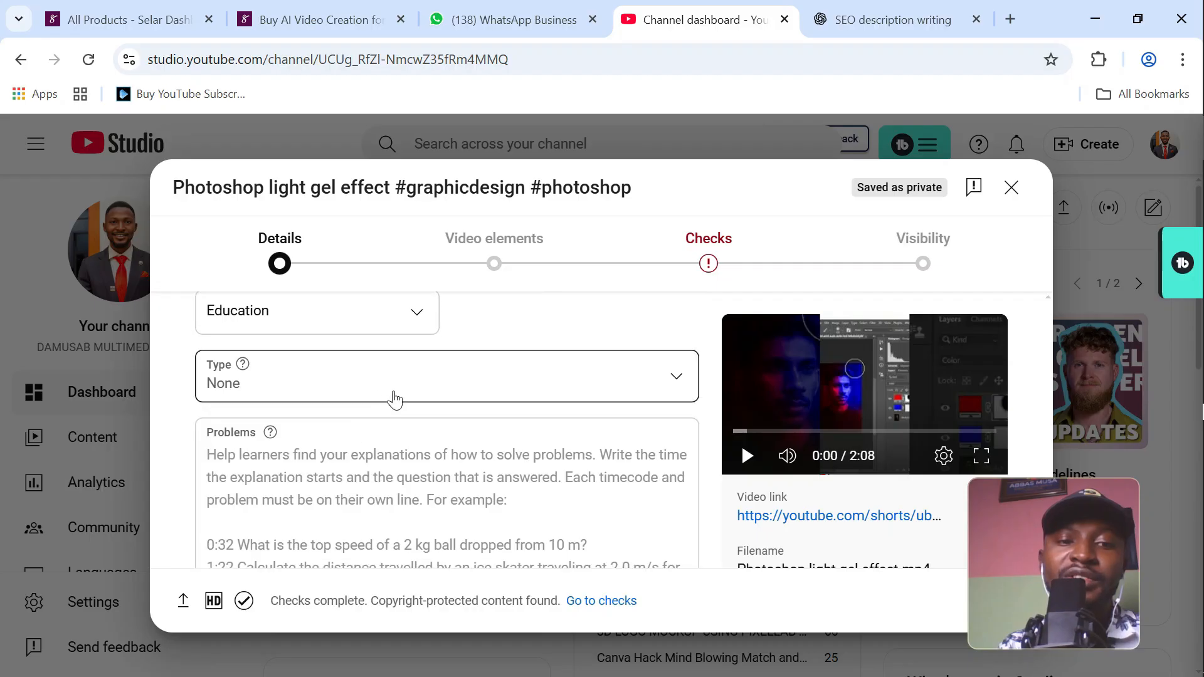
left_click(395, 398)
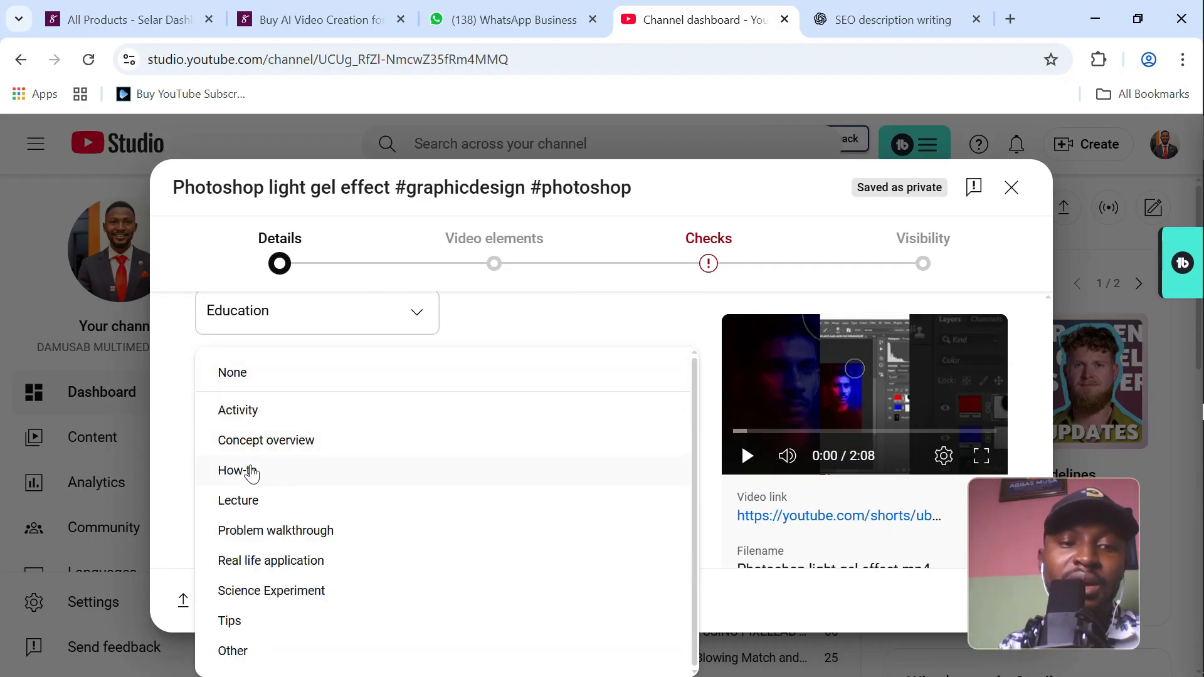
left_click(252, 474)
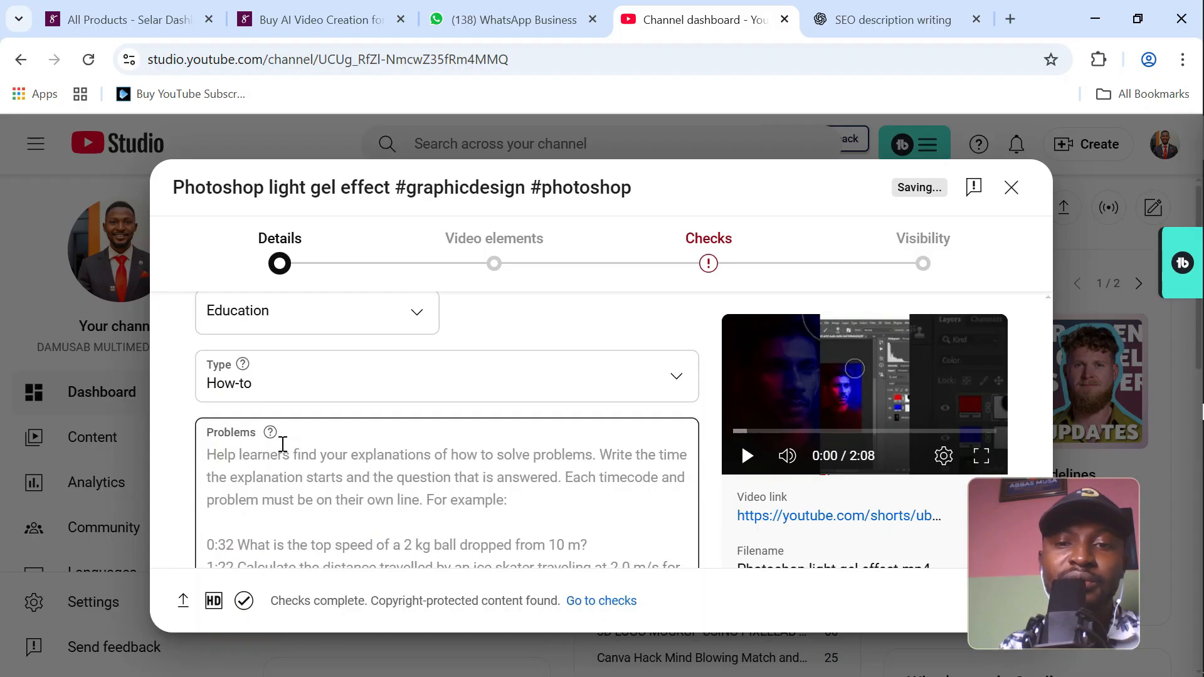
- Proceed from the details to the video elements and add the "Master Photoshop Basics with this…" video as the related video
scroll(329, 446, "down", 3)
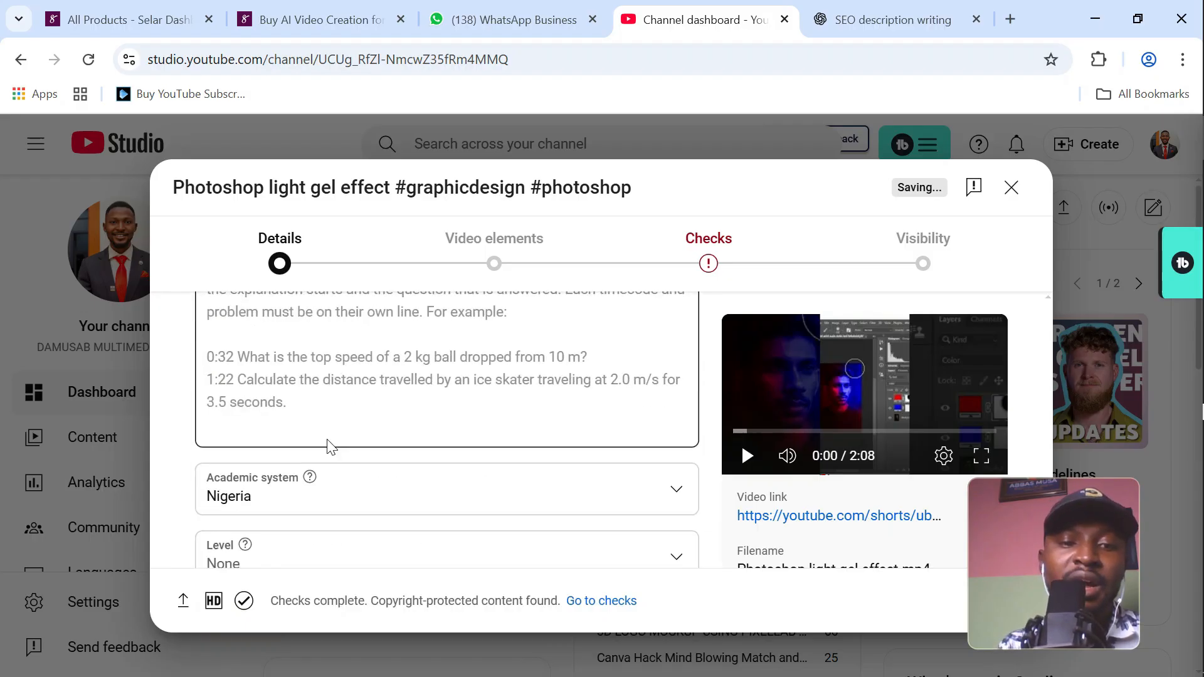
scroll(326, 442, "down", 3)
scroll(259, 394, "up", 2)
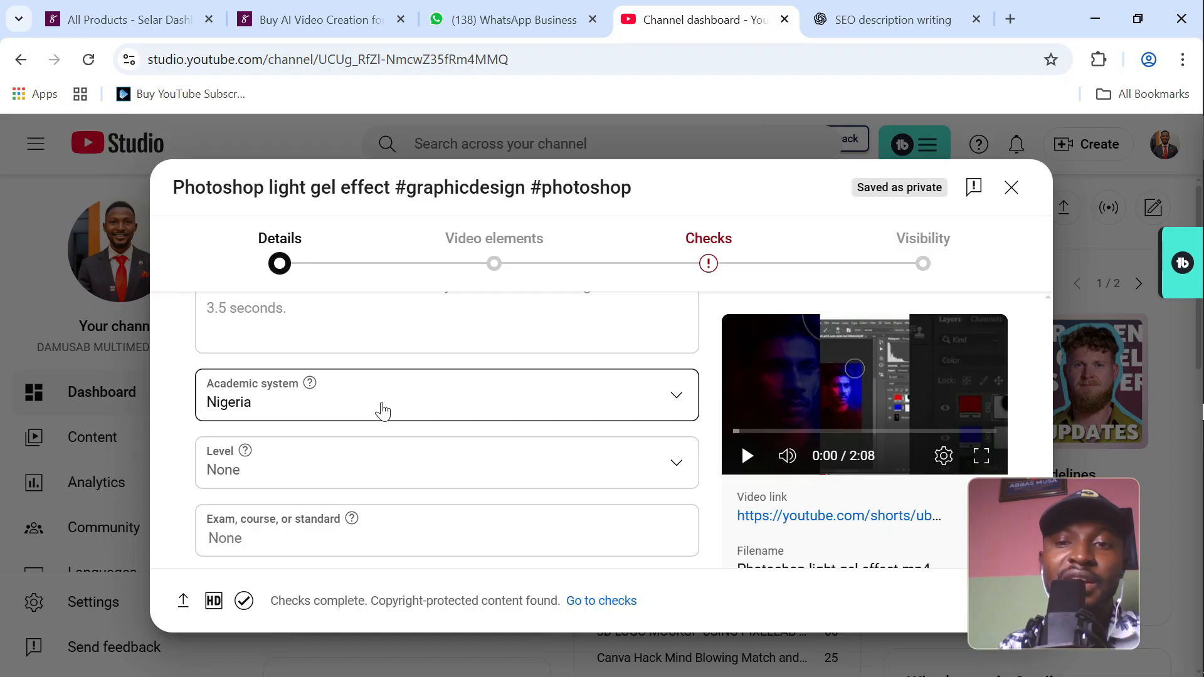
scroll(383, 410, "down", 5)
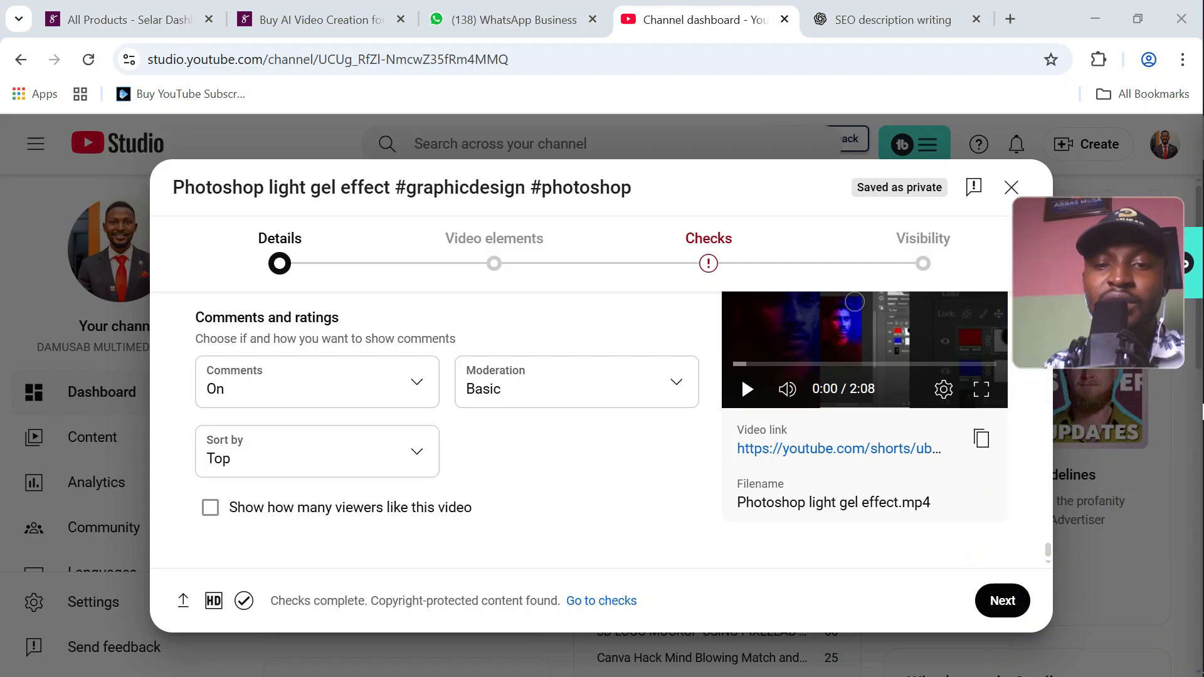
left_click(1001, 602)
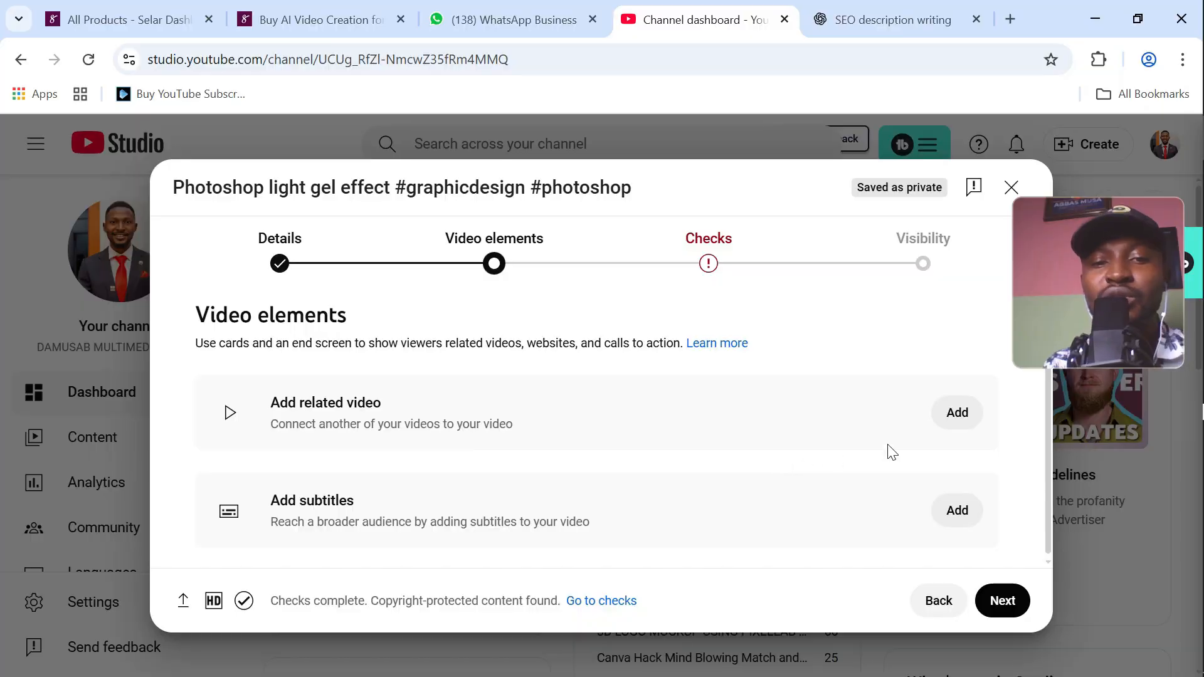
left_click(958, 413)
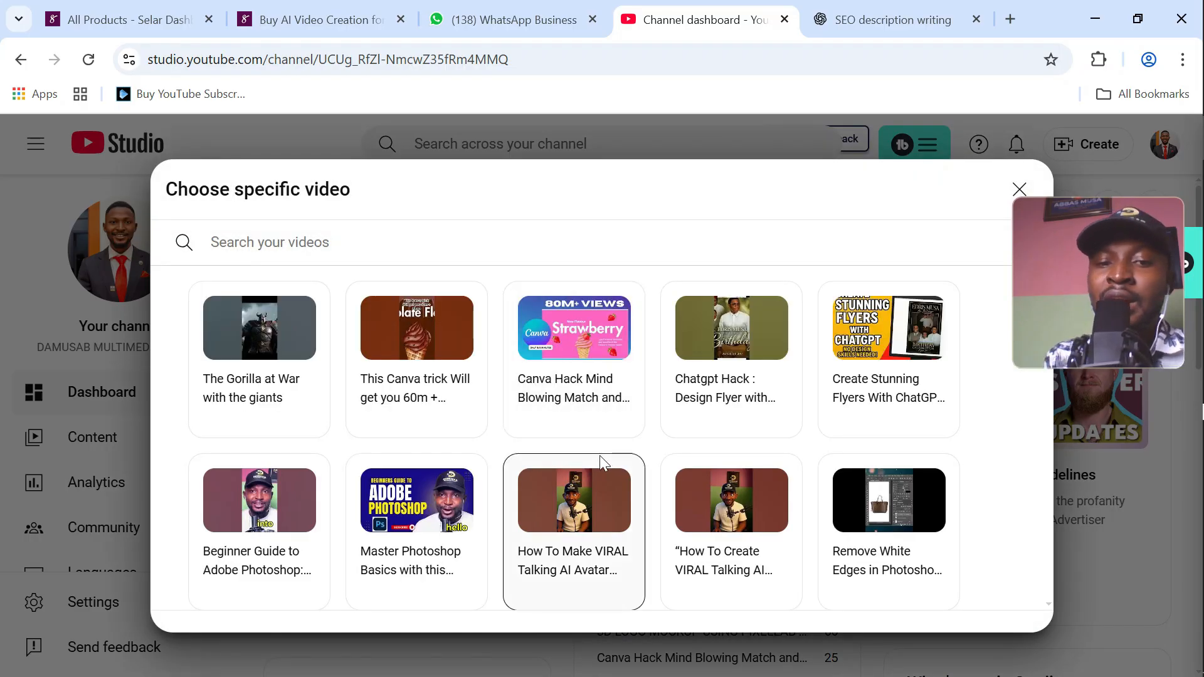
left_click(417, 521)
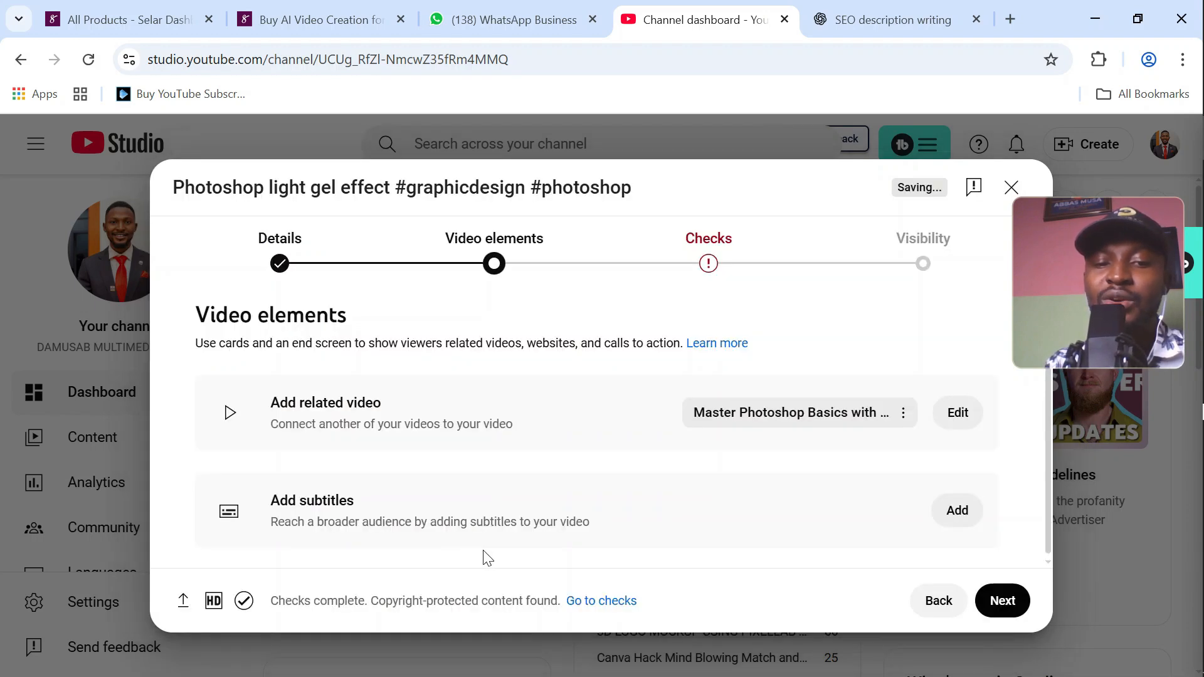
- Add English subtitles with the Auto-sync option, leaving the transcript empty, and continue to the upload checks
scroll(487, 551, "down", 1)
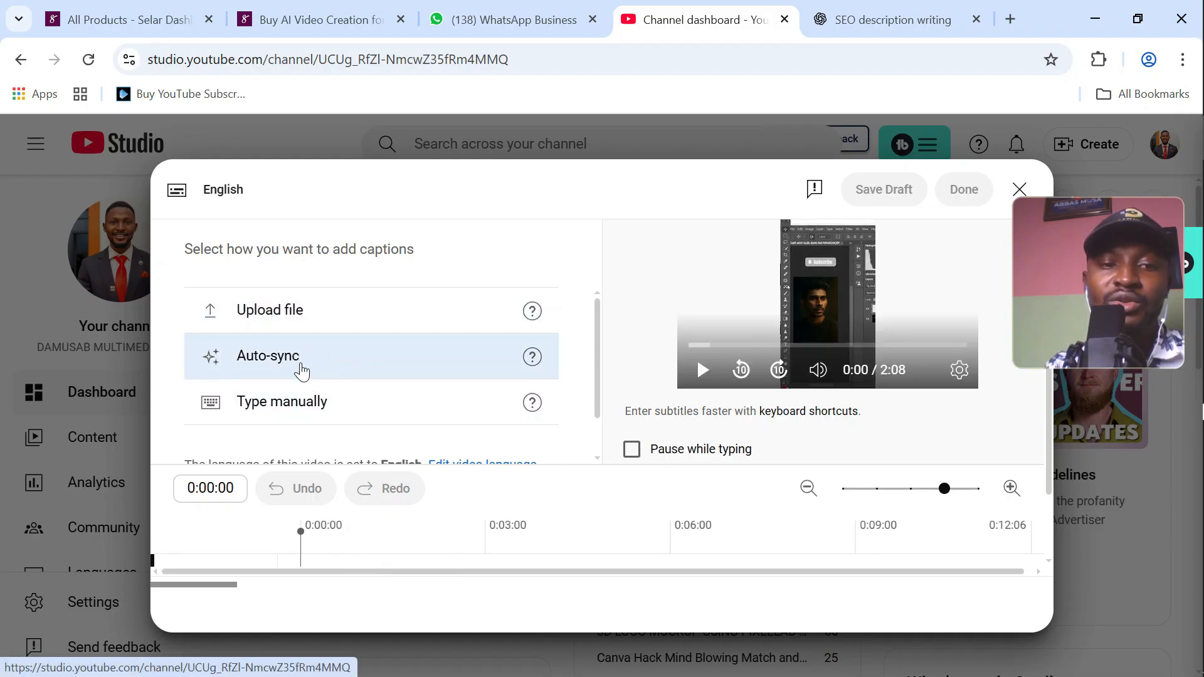
left_click(302, 371)
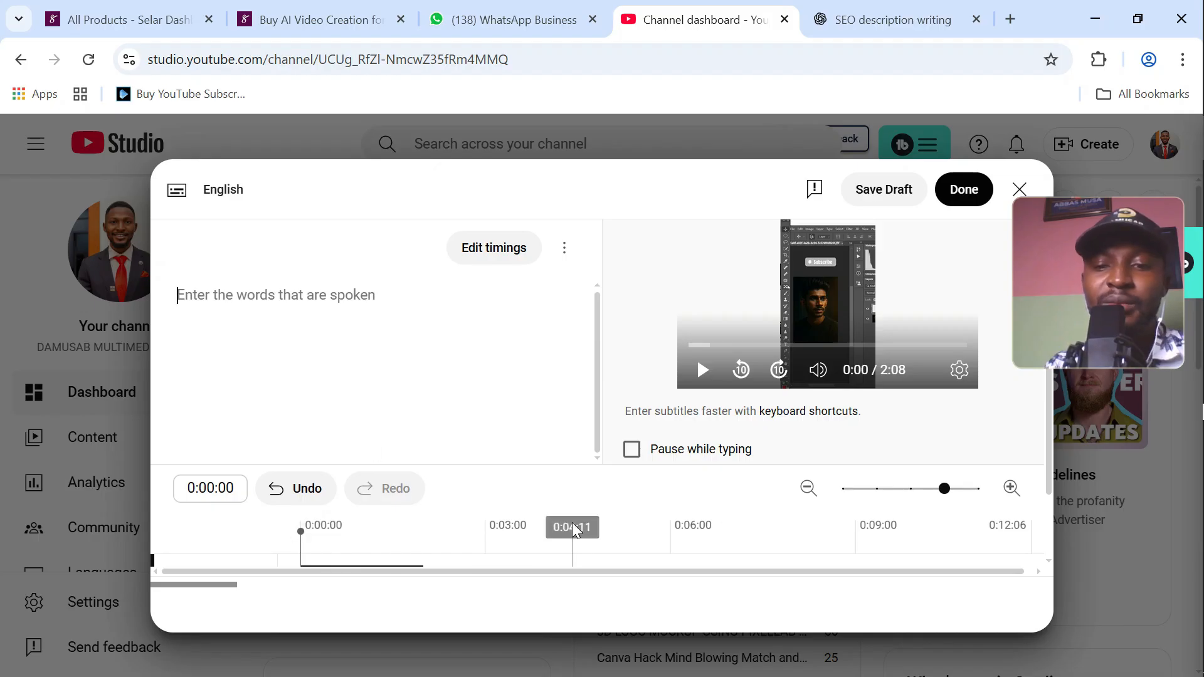
left_click(969, 193)
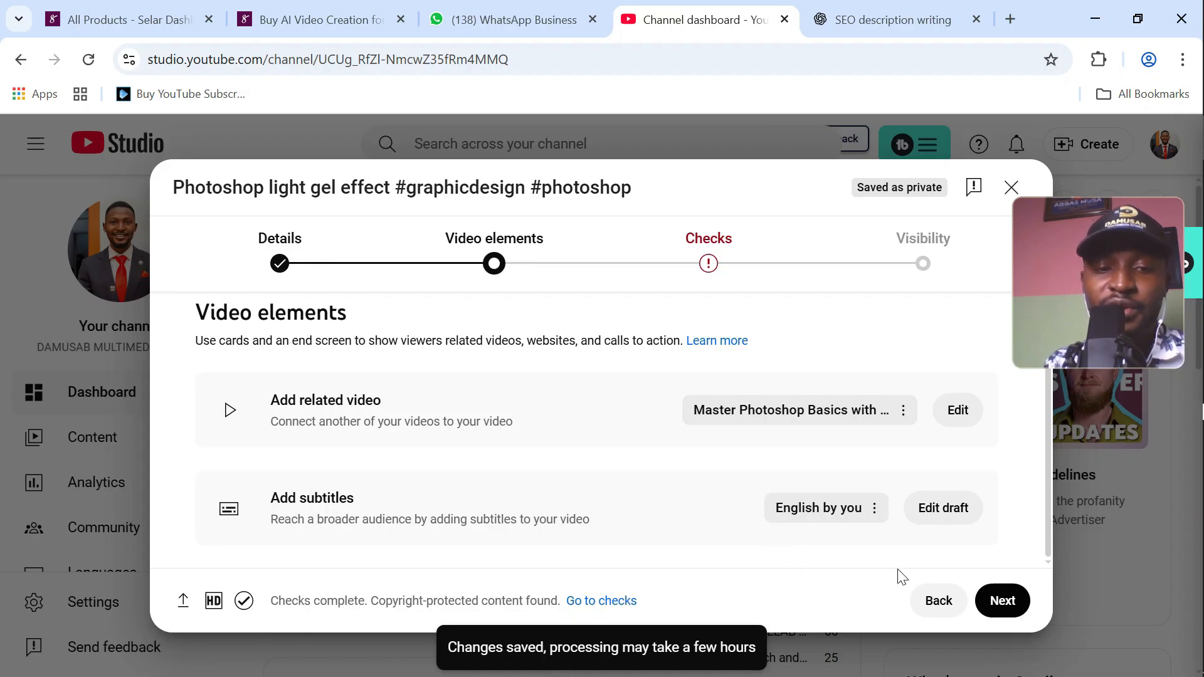
left_click(1003, 601)
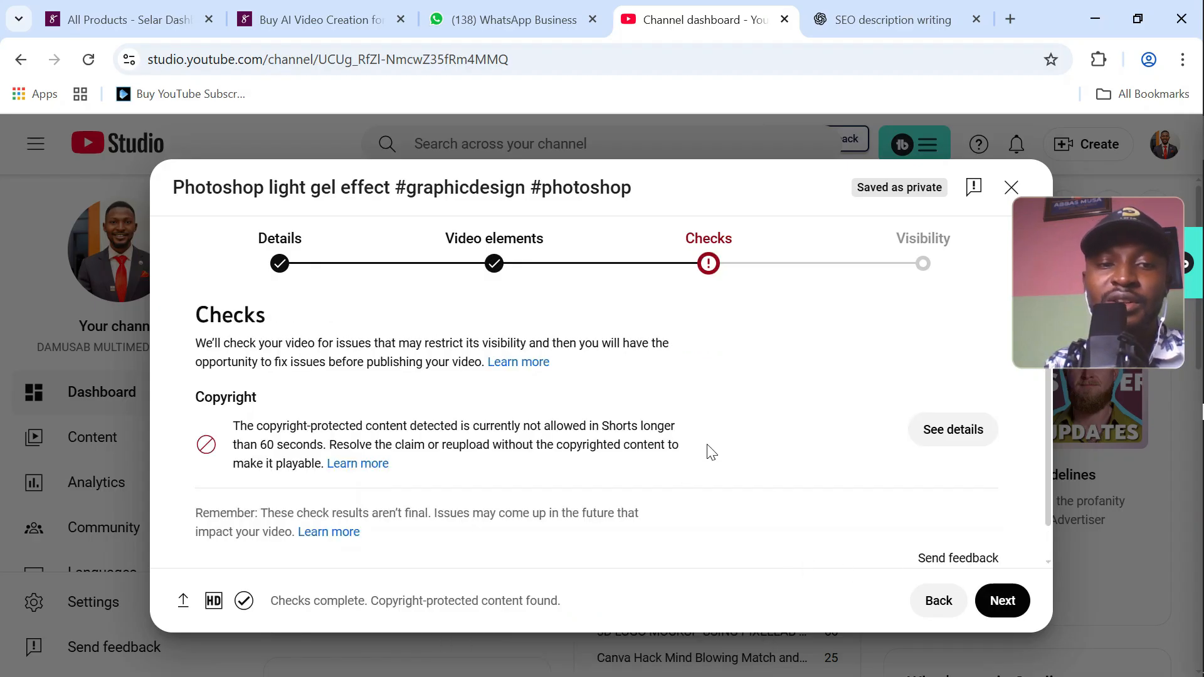